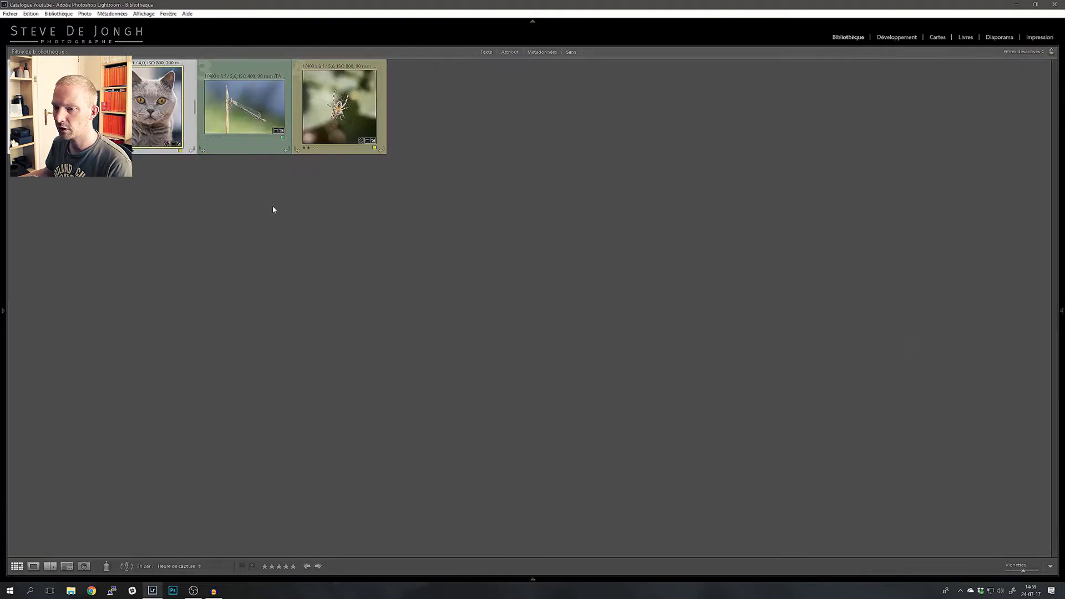
Step: Show the side panels and open the unedited original grey cat photo in the Develop module
key("Tab")
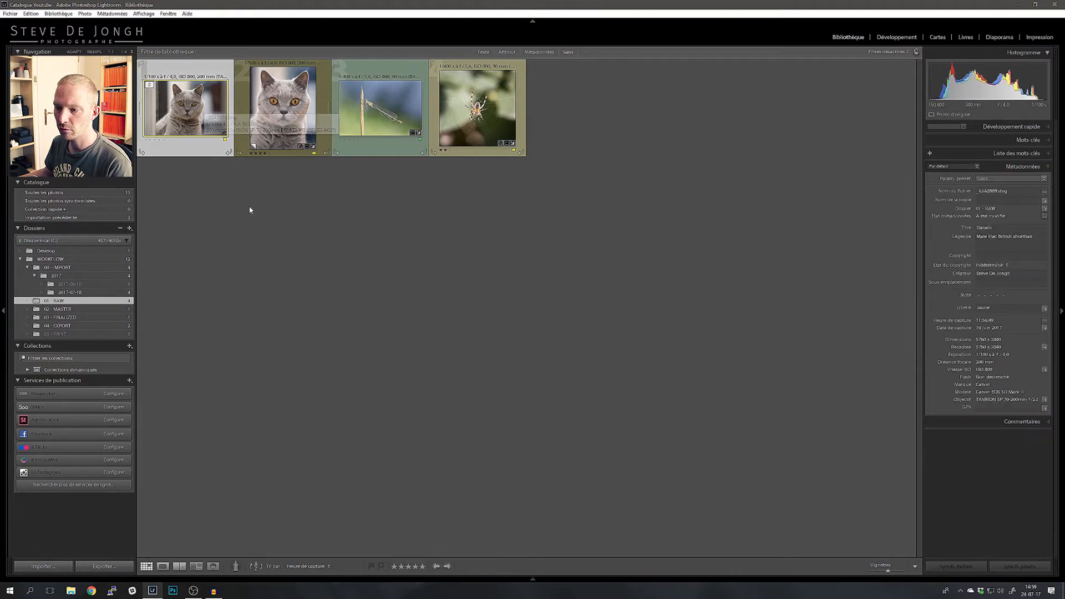
left_click(282, 120)
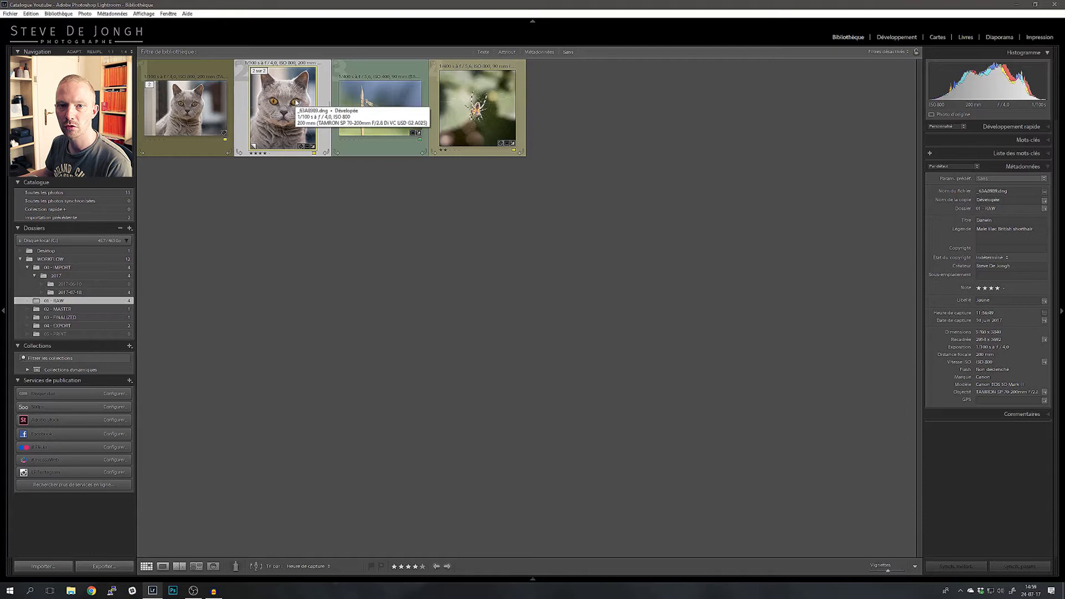
key("Left")
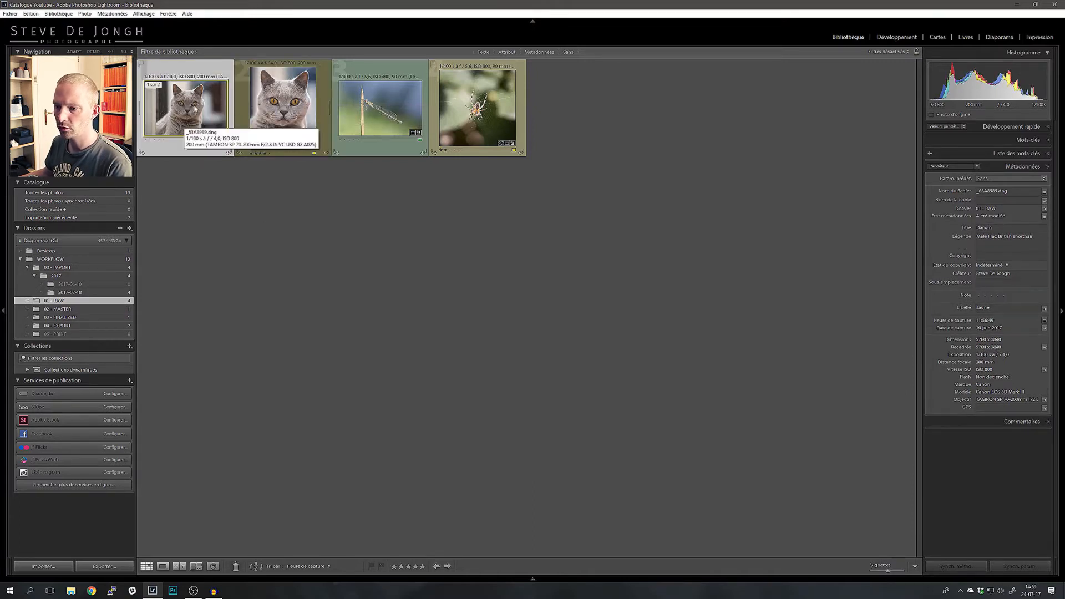
left_click(892, 39)
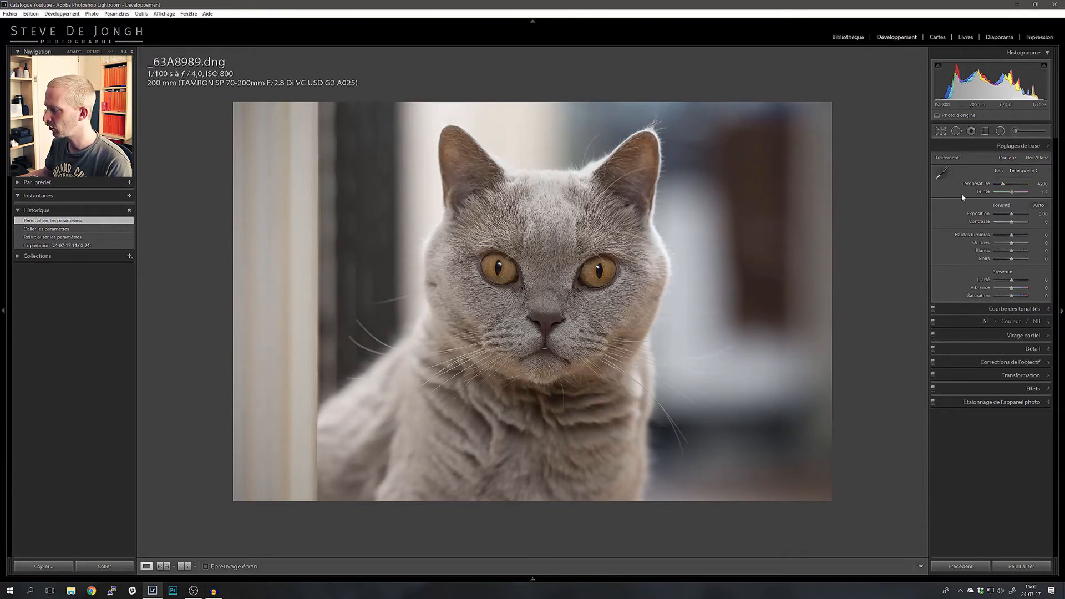
Step: Adjust the cat photo's basic tone to exposure +0.60, contrast +20, highlights -100 and whites +23
left_click_drag(1012, 216, 1012, 217)
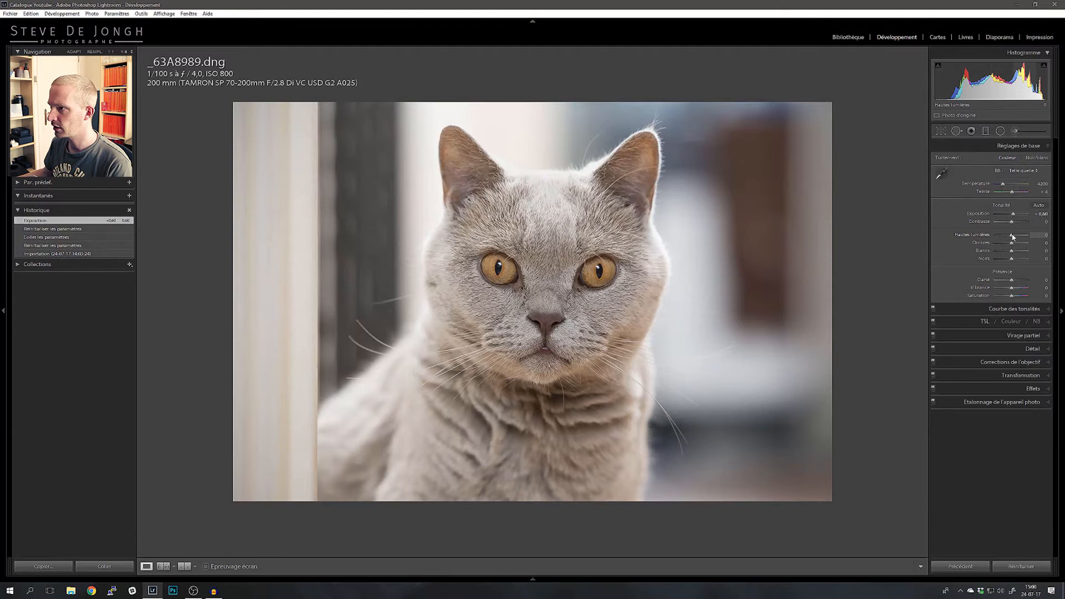
left_click_drag(1013, 237, 955, 239)
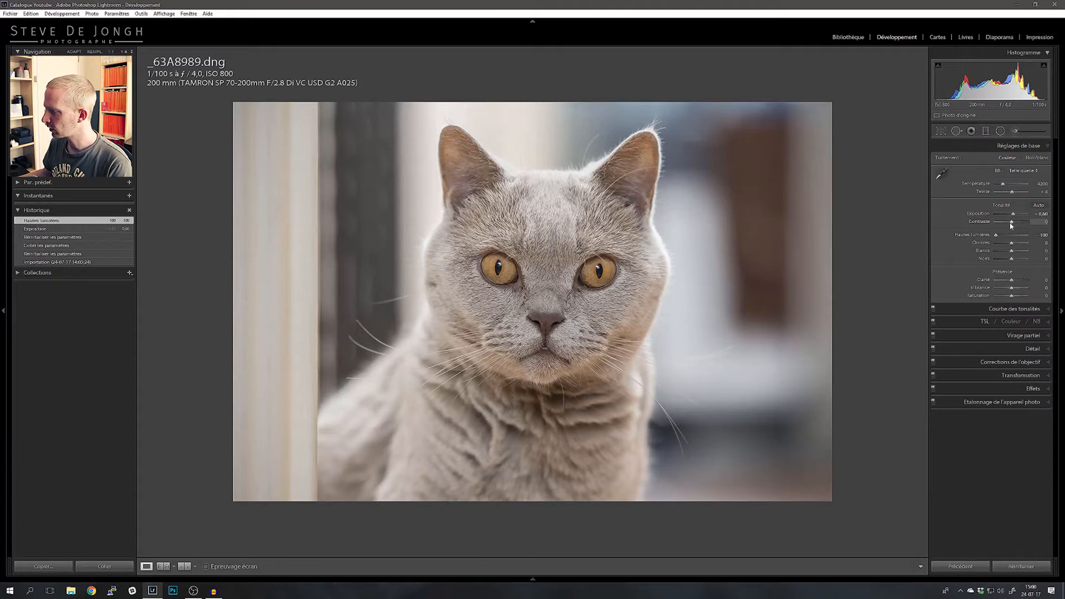
left_click_drag(1013, 224, 1016, 225)
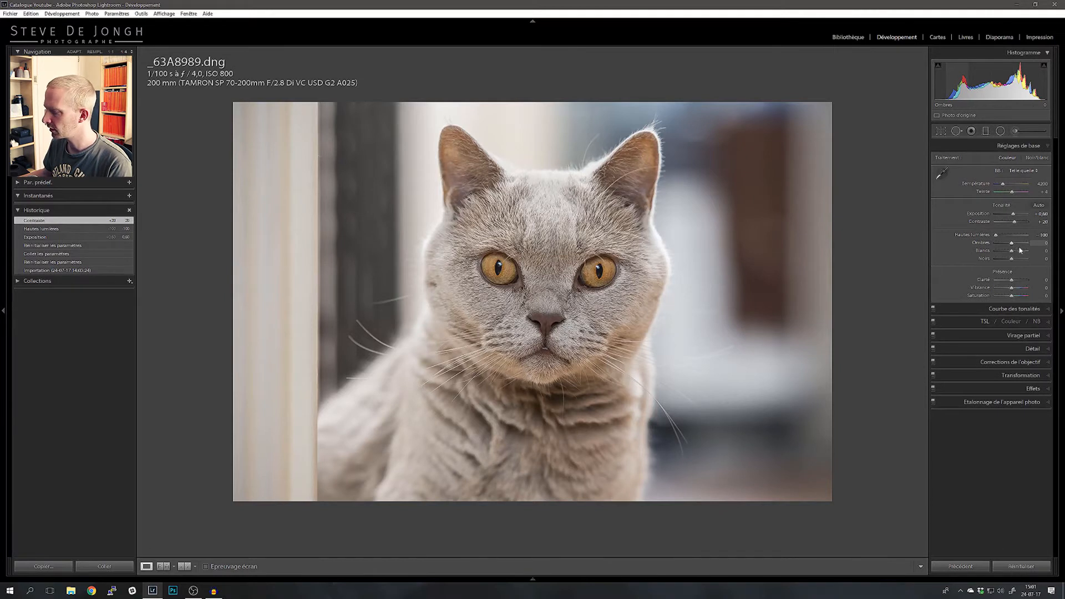
left_click_drag(1012, 254, 1017, 255)
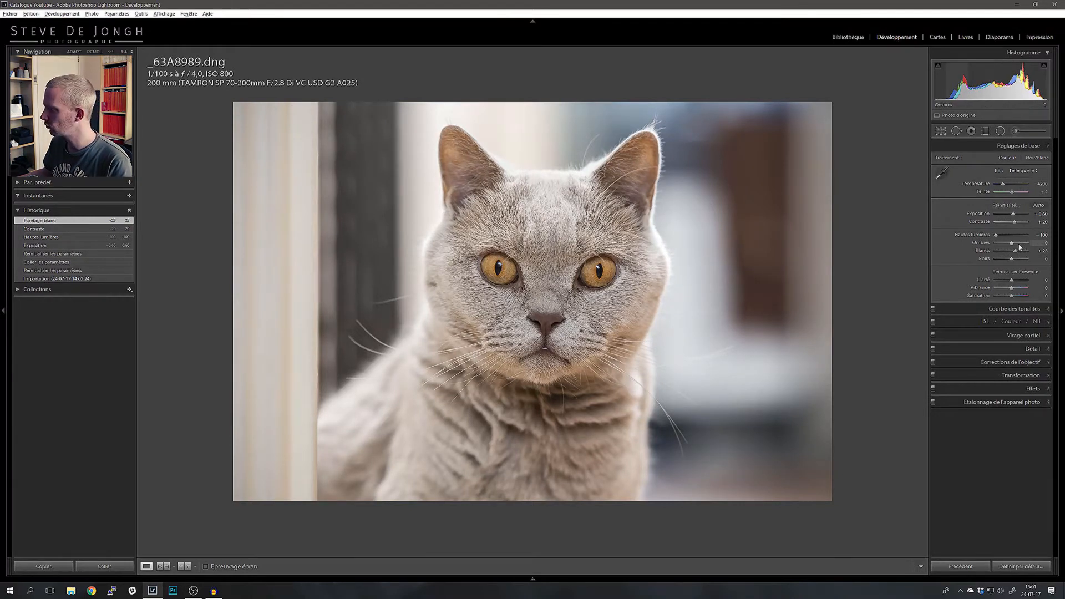
left_click_drag(1016, 253, 1016, 253)
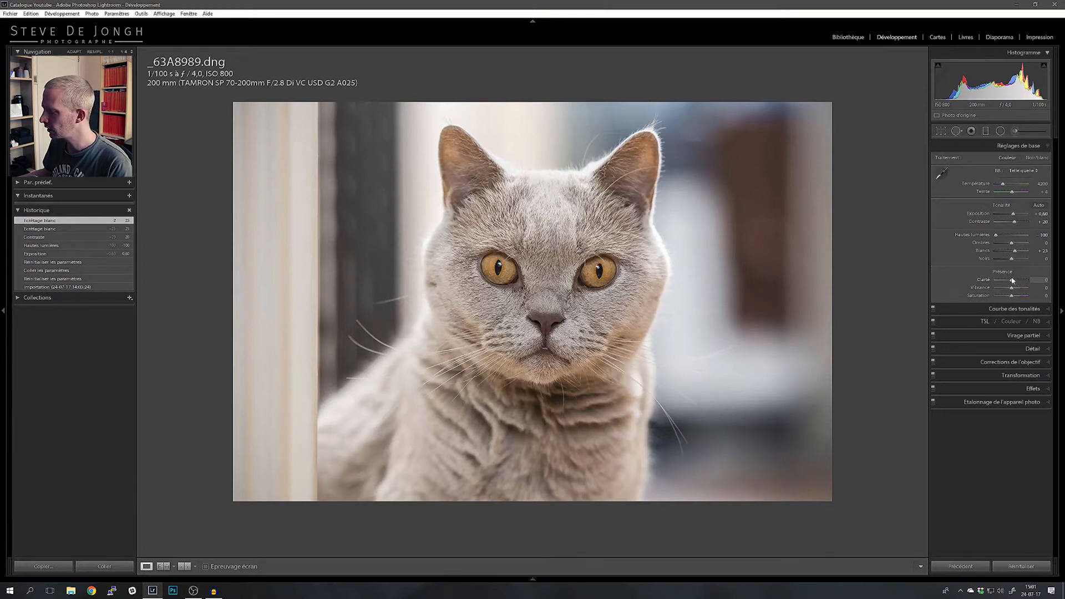
Step: Test a strongly negative Clarity on the photo, reset it, and set Clarity to +20
left_click_drag(1012, 283, 946, 283)
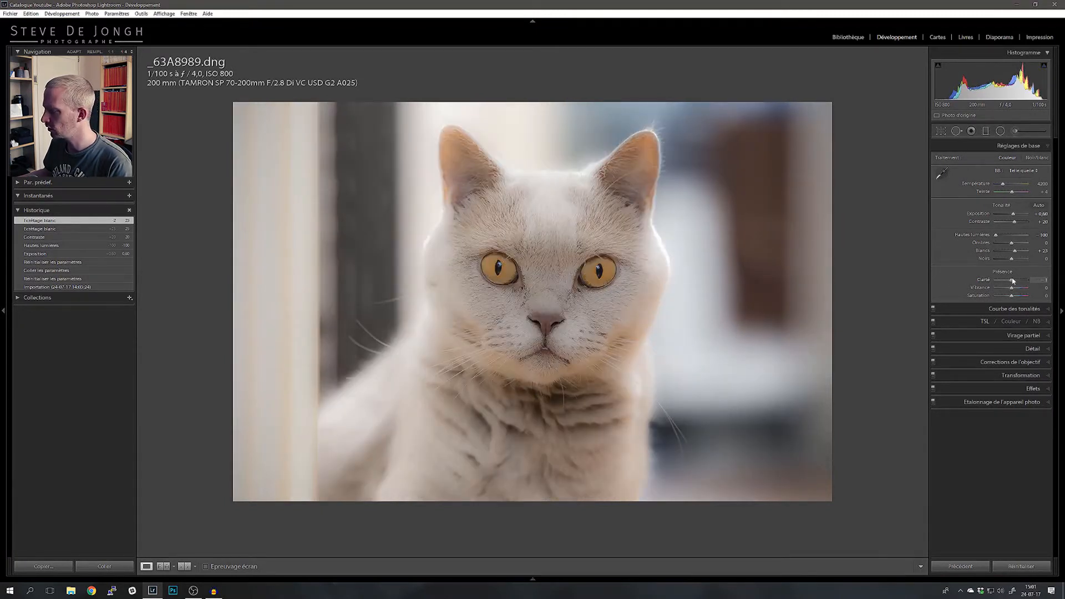
double_click(989, 282)
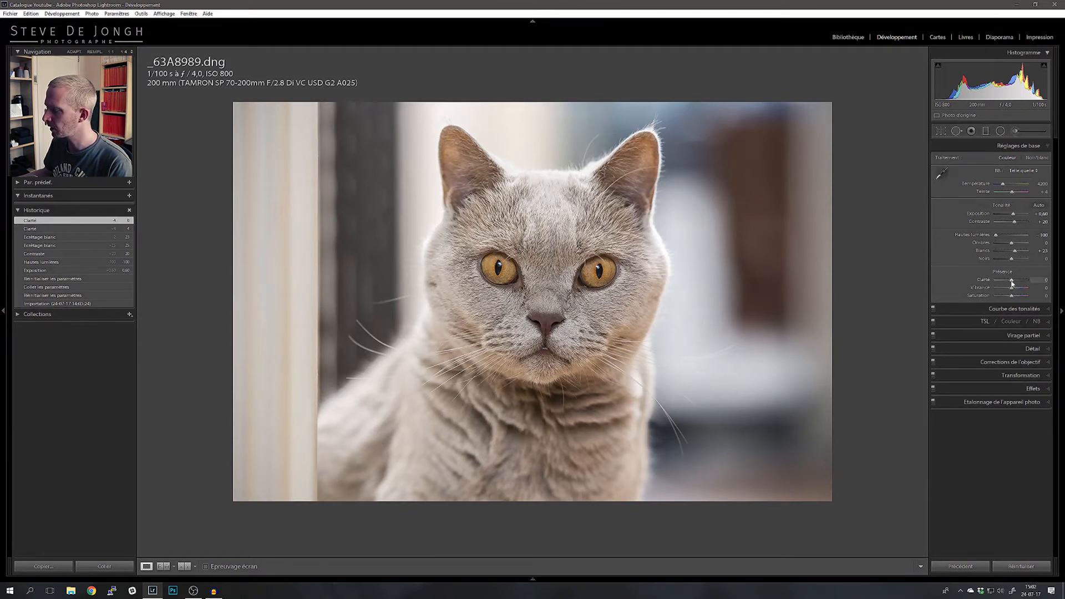
left_click_drag(1013, 284, 1016, 283)
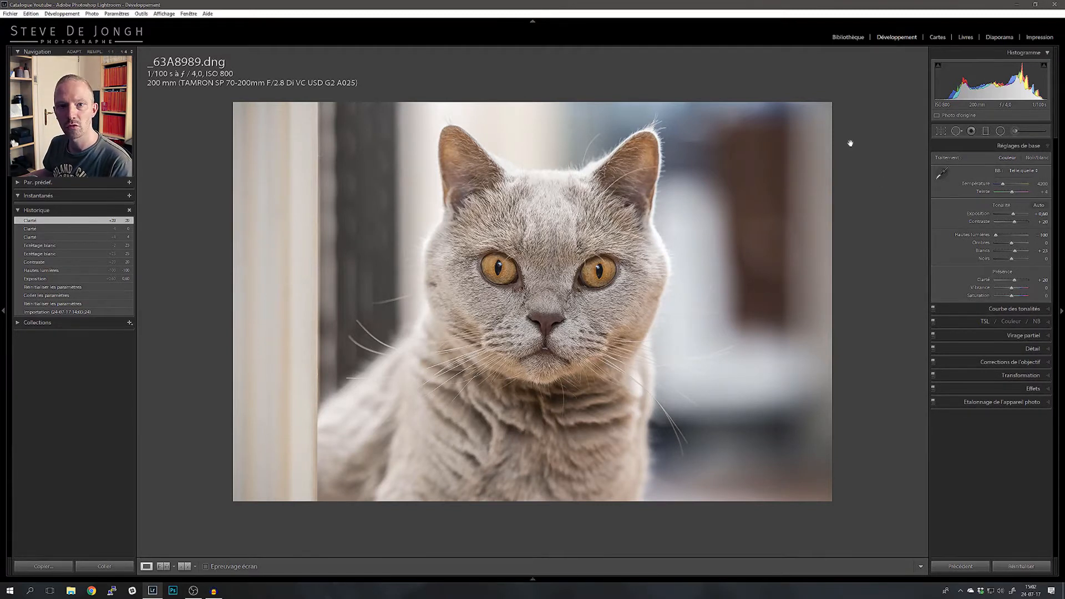
Step: Draw a radial filter around the cat's head and turn off mask inversion so it affects the outside, checking with the mask overlay
left_click(1000, 131)
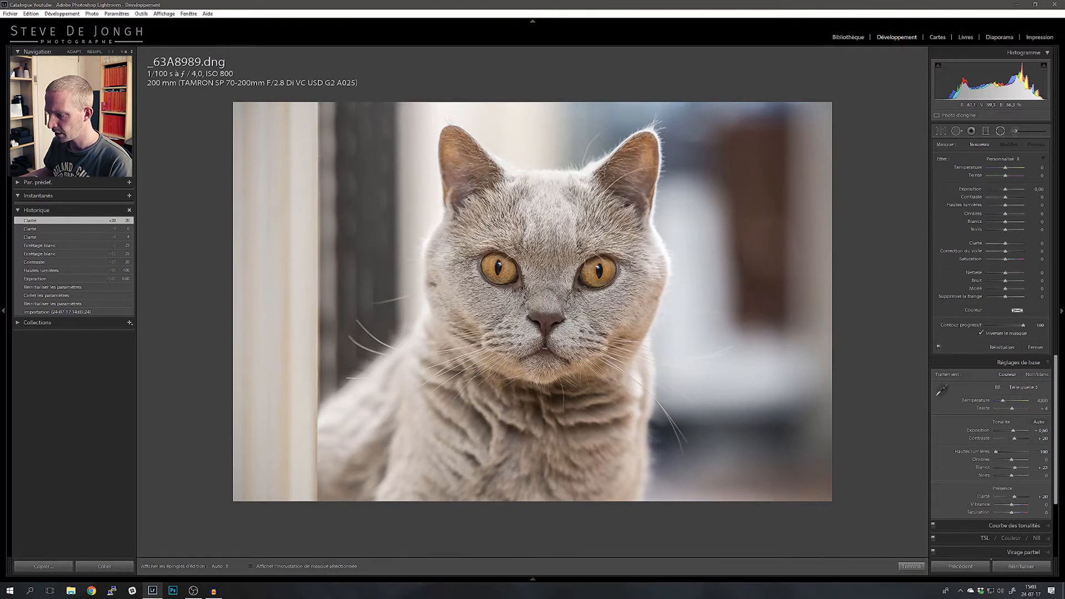
left_click_drag(546, 282, 744, 467)
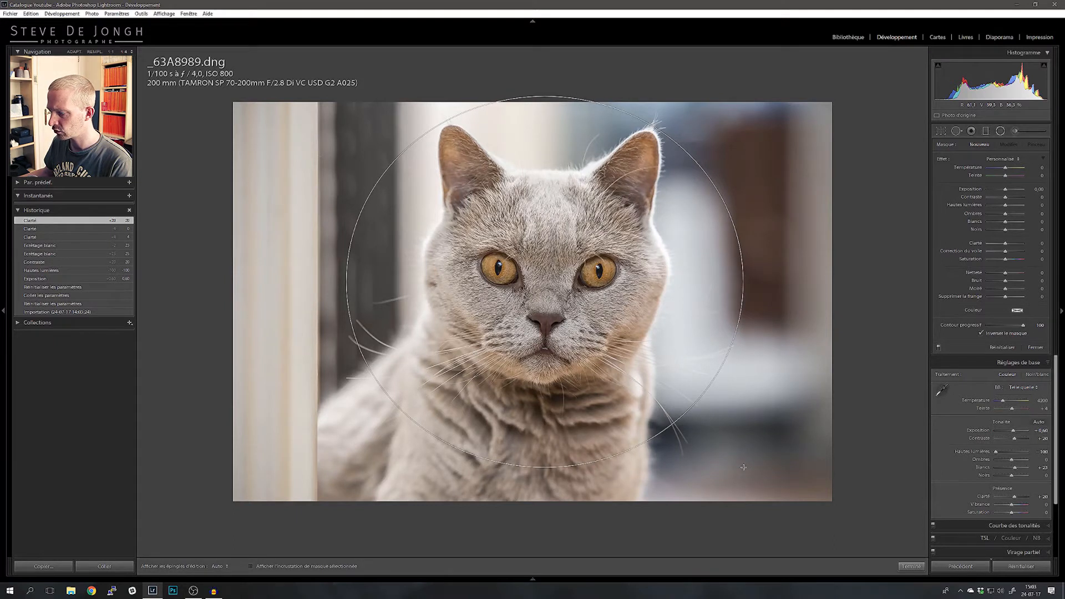
left_click_drag(743, 468, 743, 467)
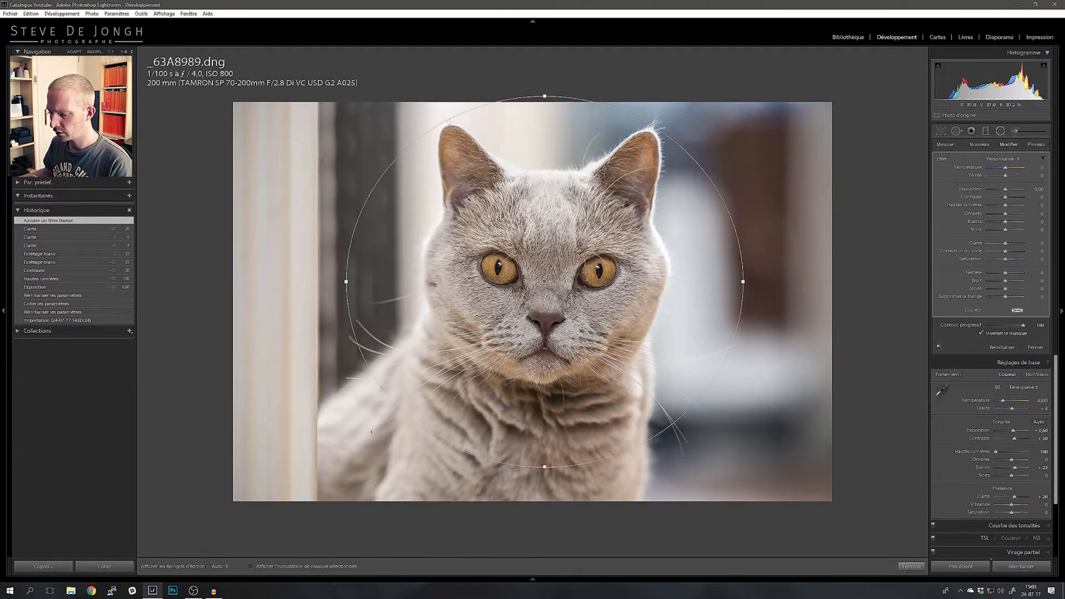
left_click(275, 566)
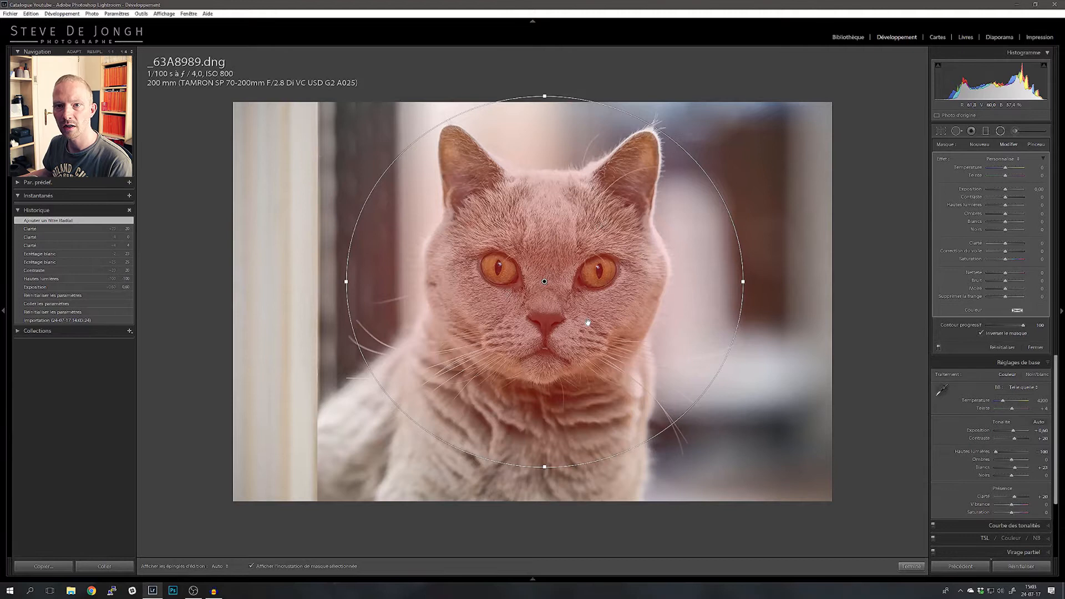
left_click(1002, 334)
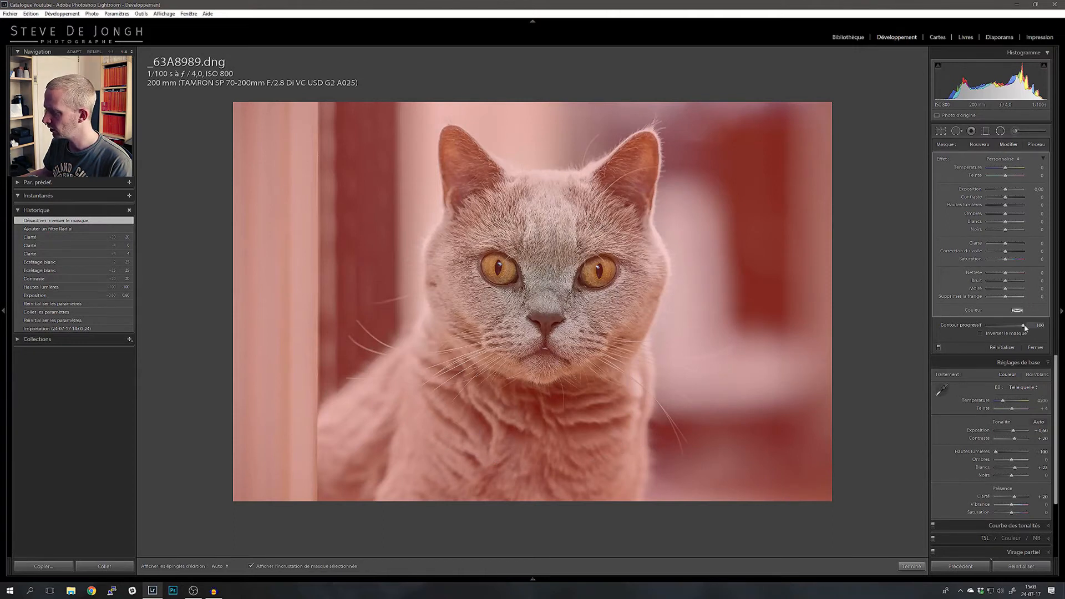
left_click(252, 566)
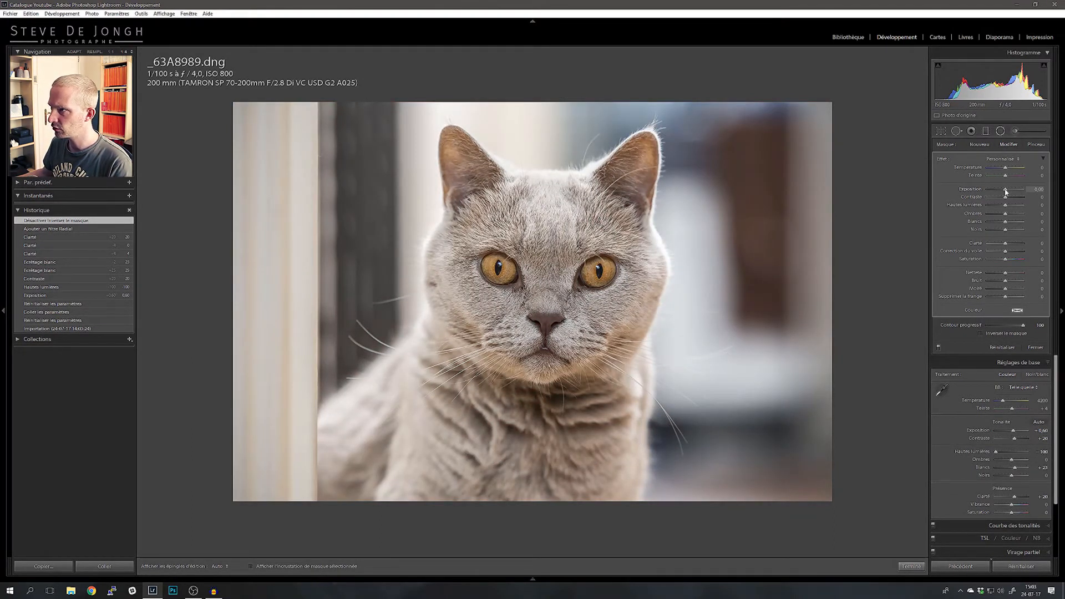
Step: Set the radial filter's exposure to -1.14 and its feather to 78, using the mask overlay to judge the transition
left_click_drag(1007, 193, 1002, 191)
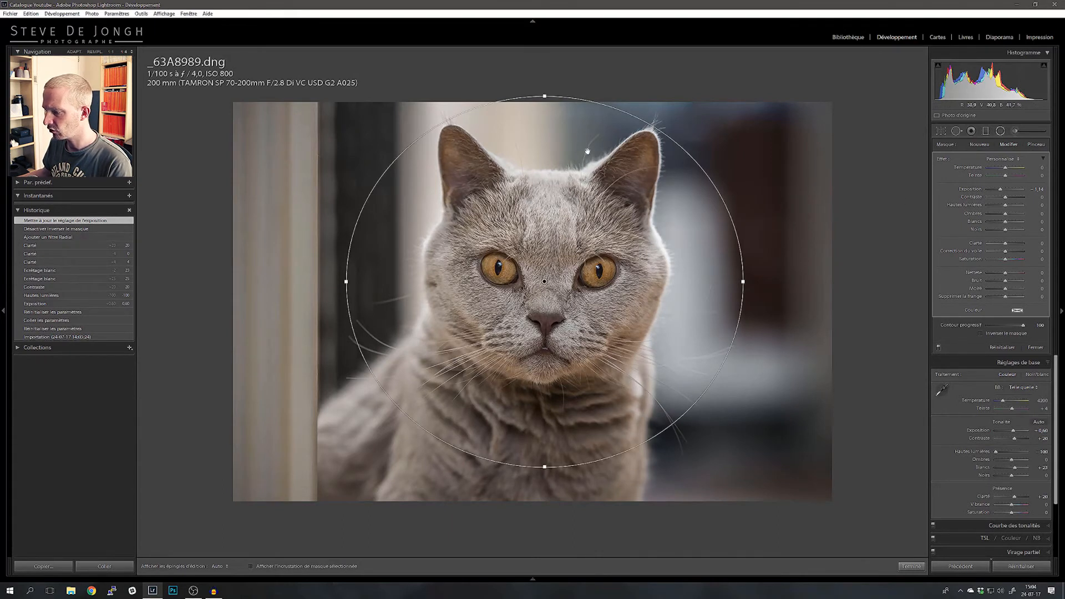
left_click(274, 566)
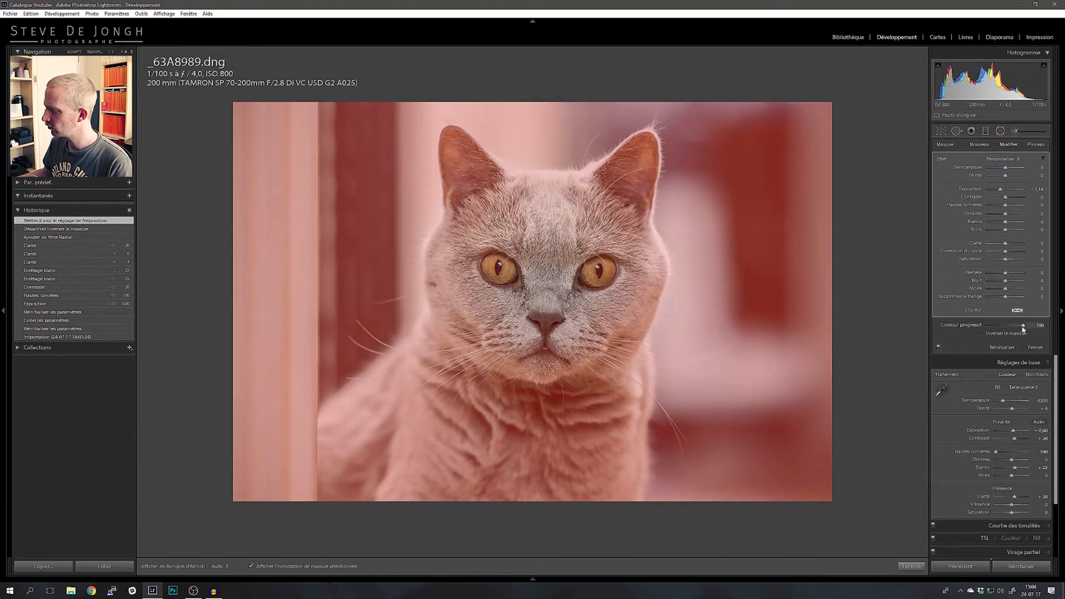
left_click_drag(1023, 330, 924, 336)
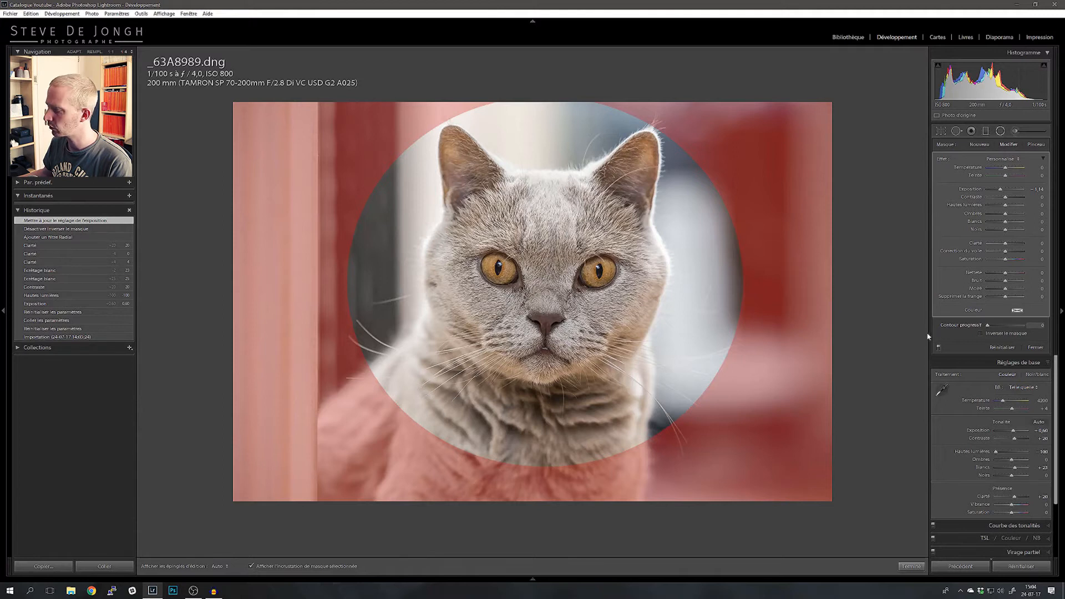
left_click_drag(1005, 333, 1004, 332)
double_click(980, 326)
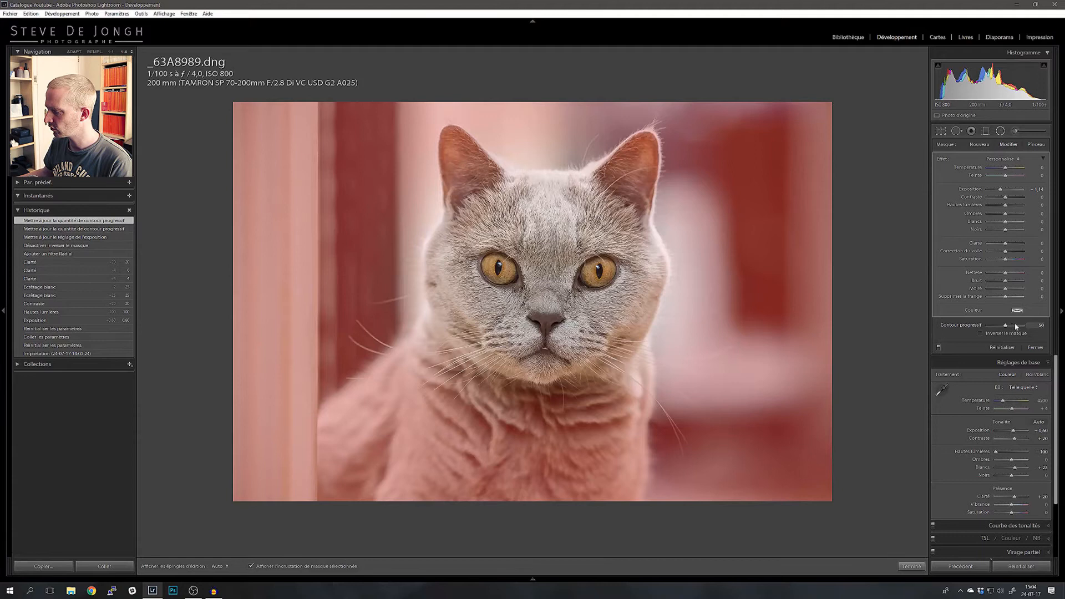
left_click_drag(1006, 326, 1011, 328)
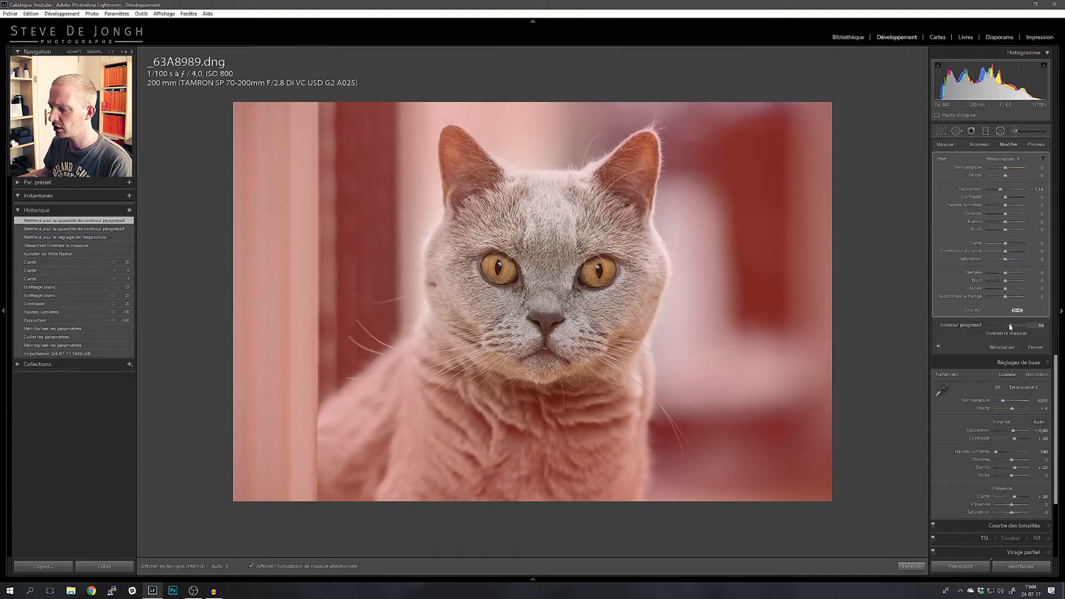
left_click_drag(1011, 327, 1016, 327)
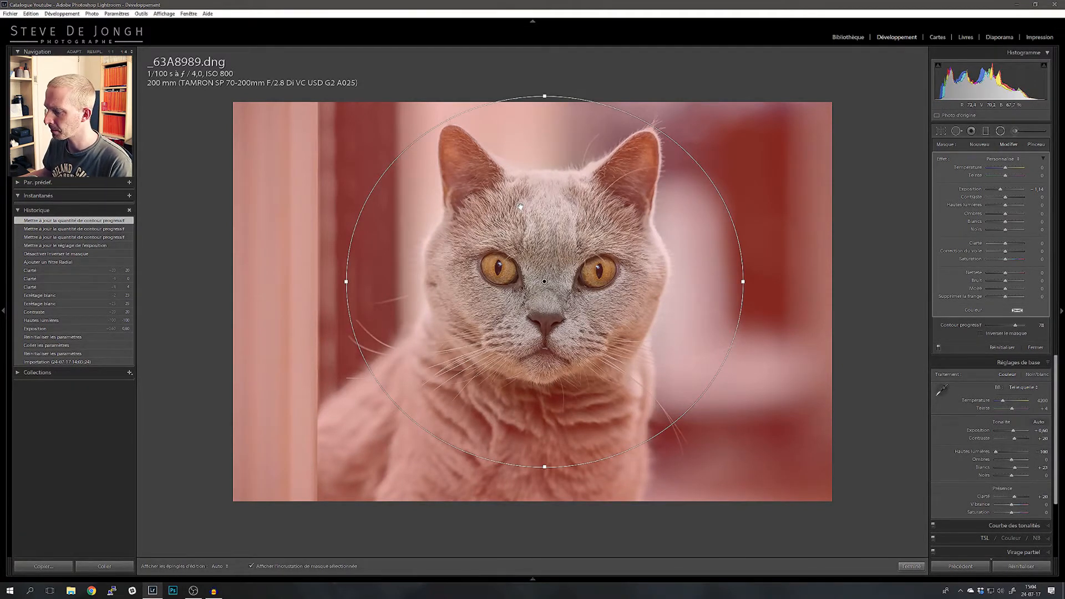
left_click(251, 566)
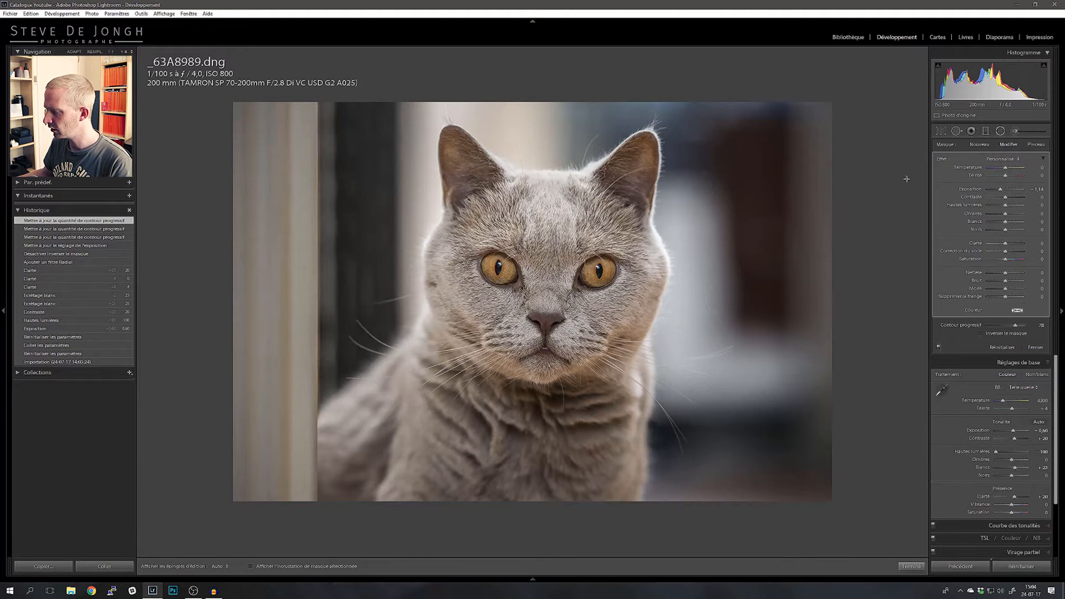
Step: Toggle the radial filter off and on repeatedly to compare the photo with and without it
left_click(939, 348)
left_click(938, 348)
left_click(939, 348)
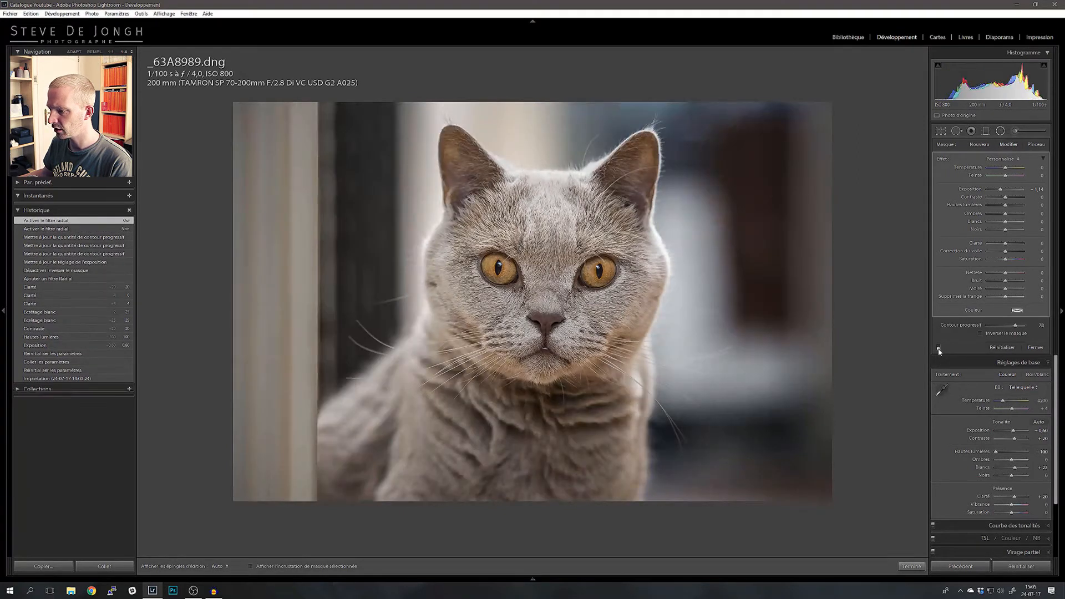
left_click(939, 348)
left_click(939, 348)
left_click(939, 348)
left_click(939, 349)
left_click(939, 348)
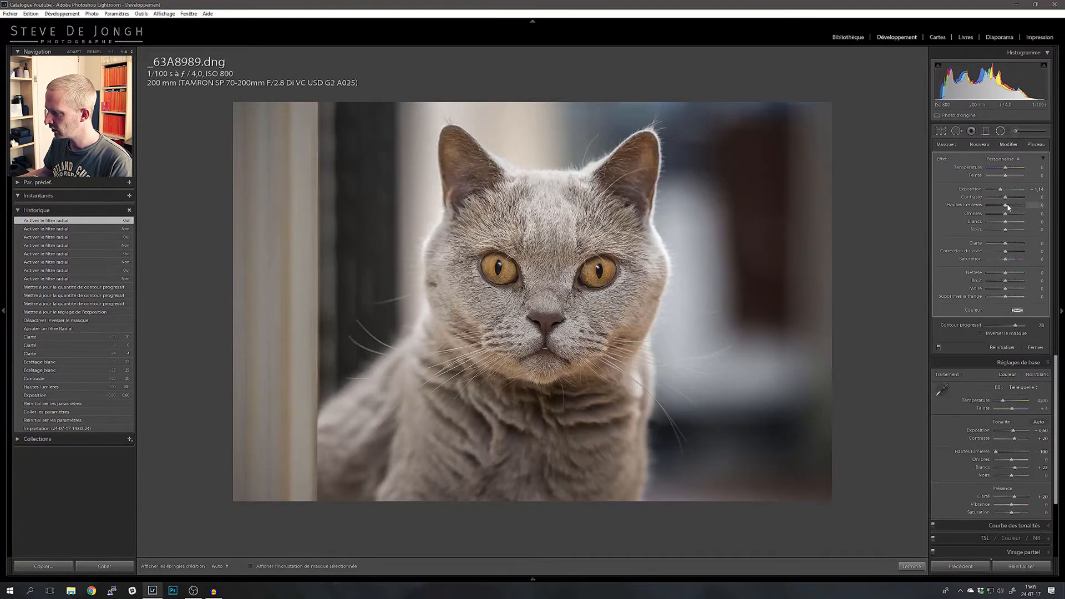
Step: Lower the radial filter's highlights to -100 and finish editing the filter
left_click_drag(1007, 207, 999, 205)
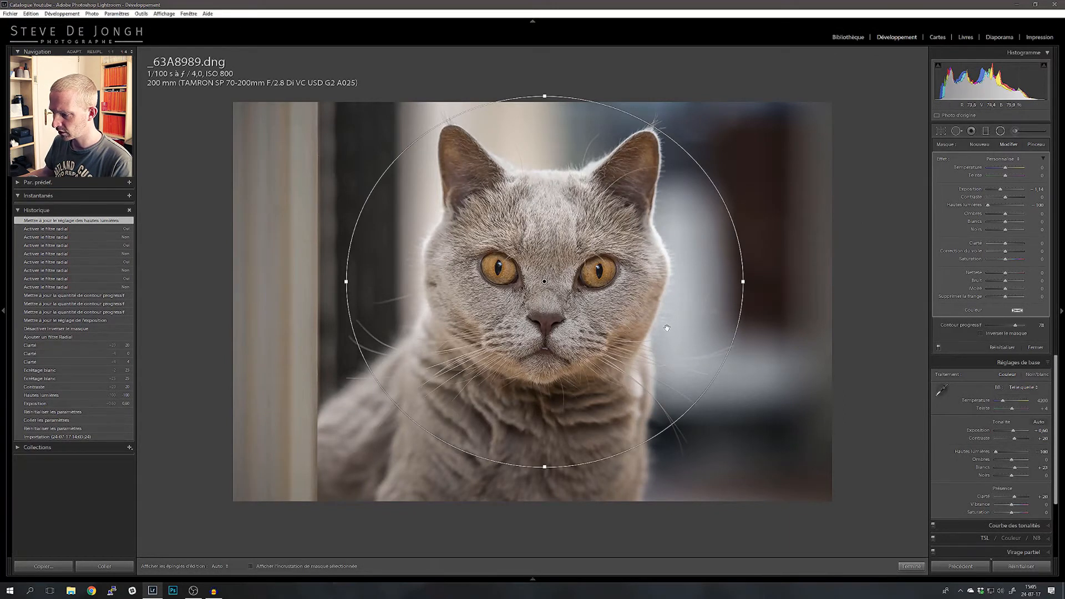
left_click(911, 566)
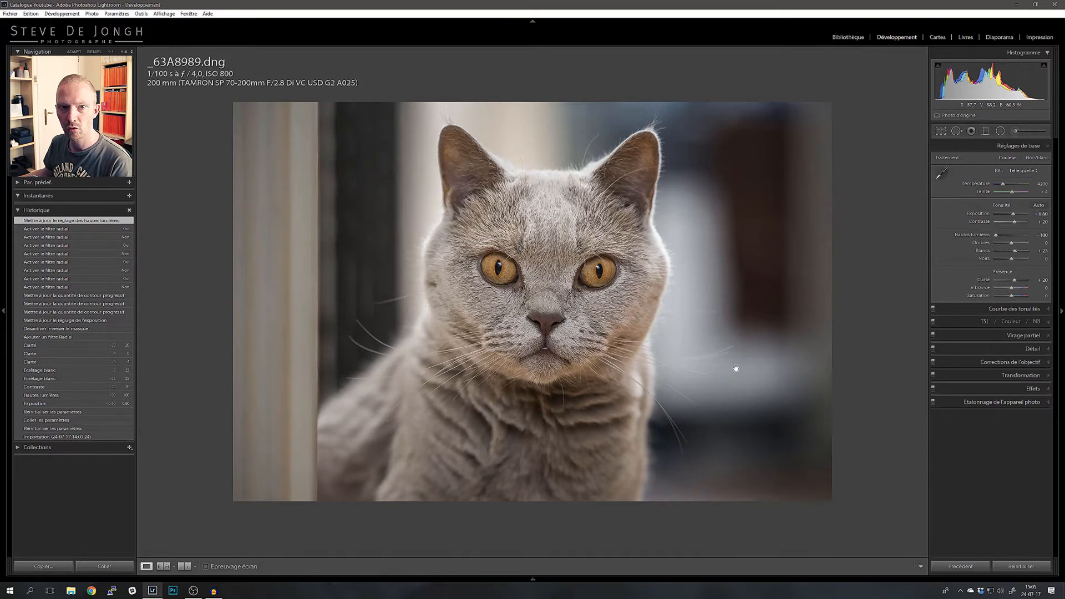
Step: Compare the initial reset state with the latest edit in the history, ending on the latest edit
left_click(70, 428)
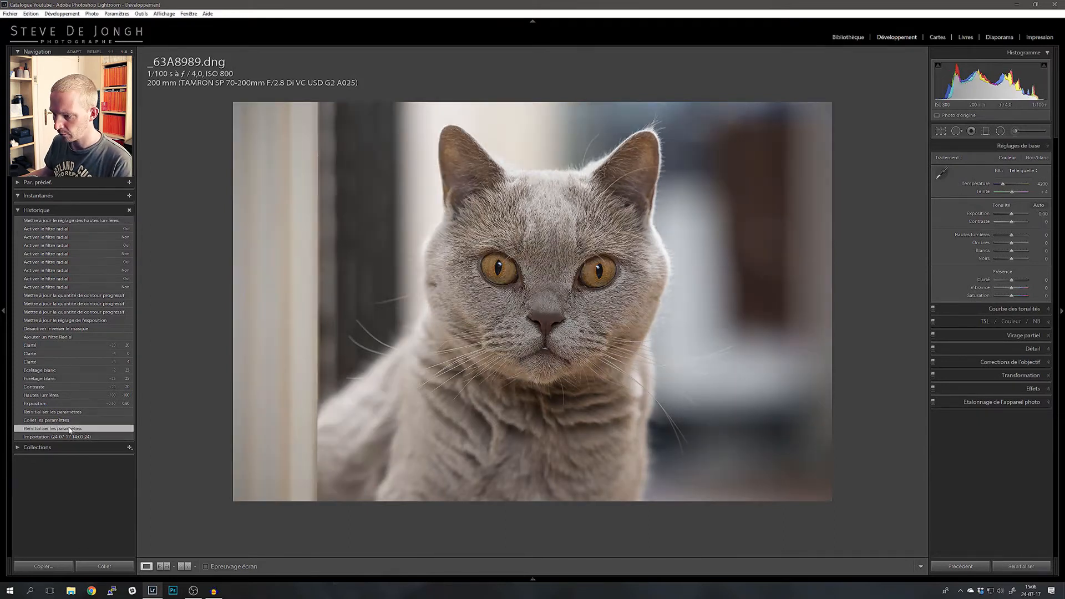
left_click(77, 220)
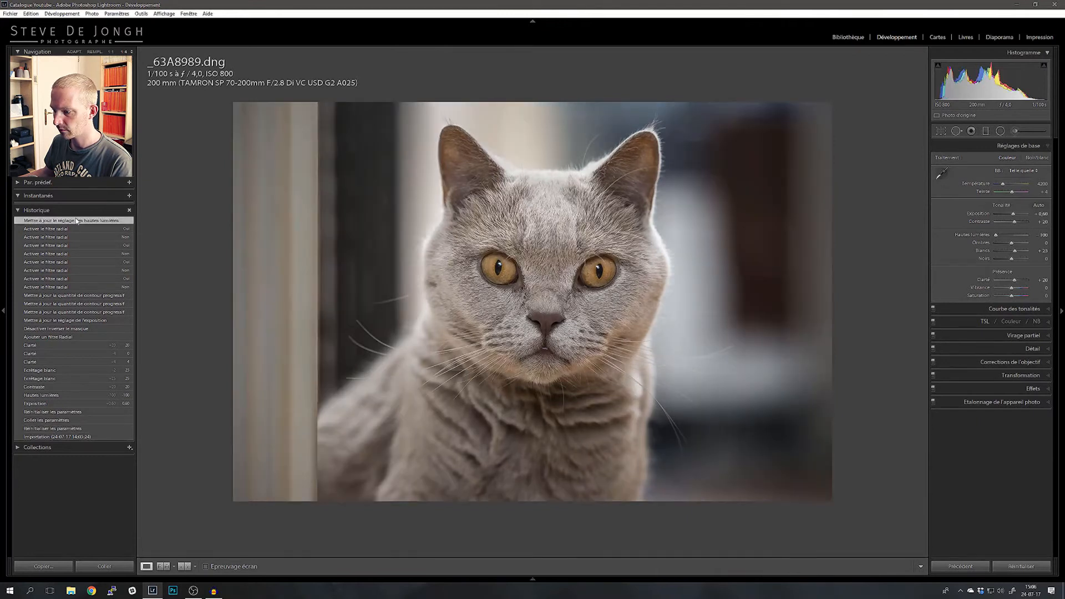
left_click(72, 428)
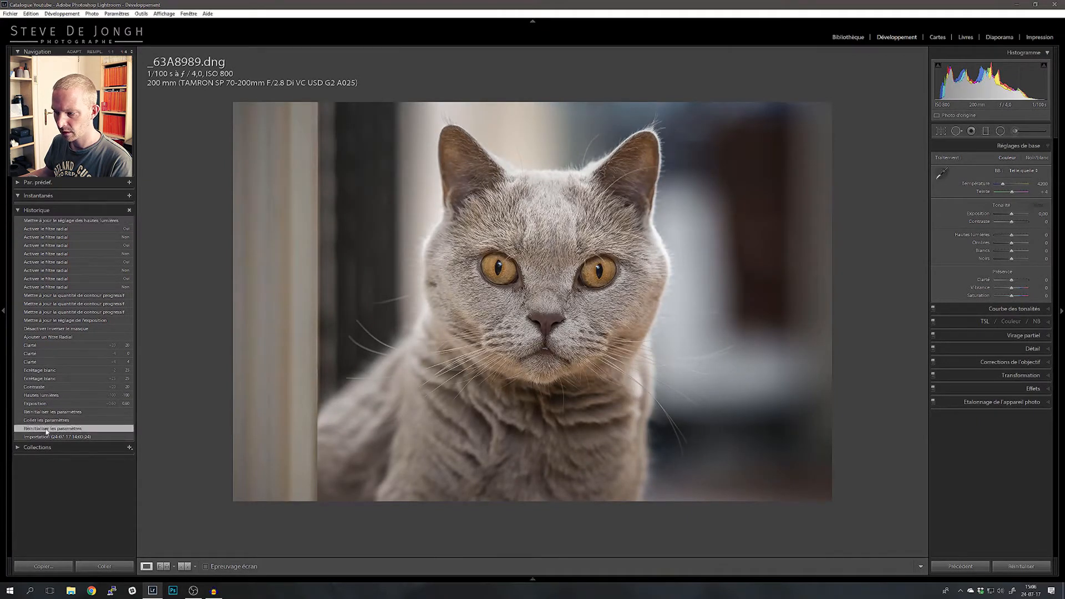
left_click(77, 221)
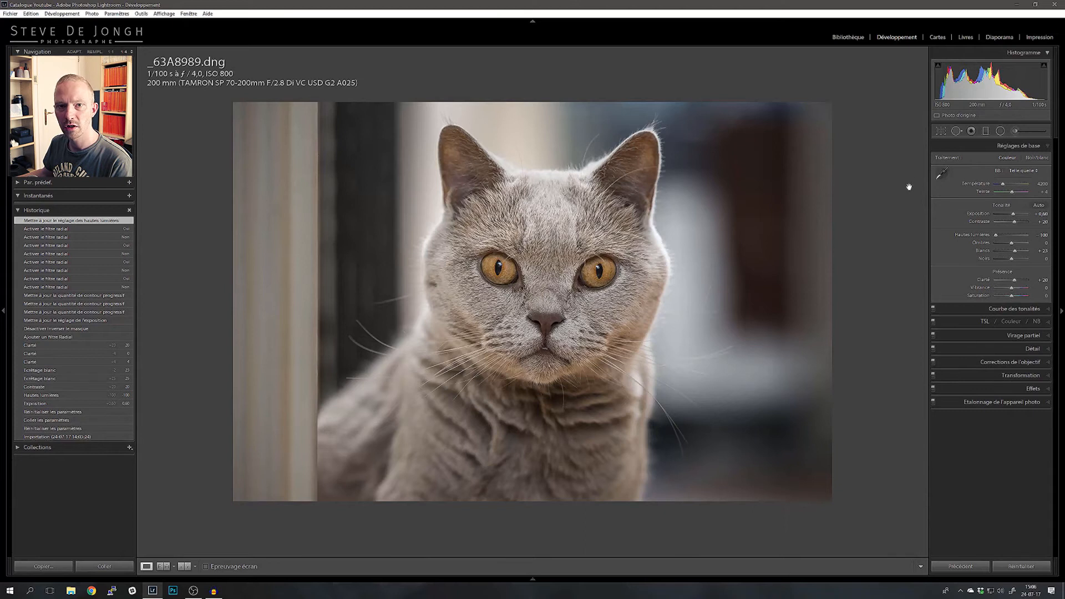
Step: Paint an adjustment brush mask over both of the cat's eyes with the mask overlay shown, and hide the overlay
left_click(1017, 133)
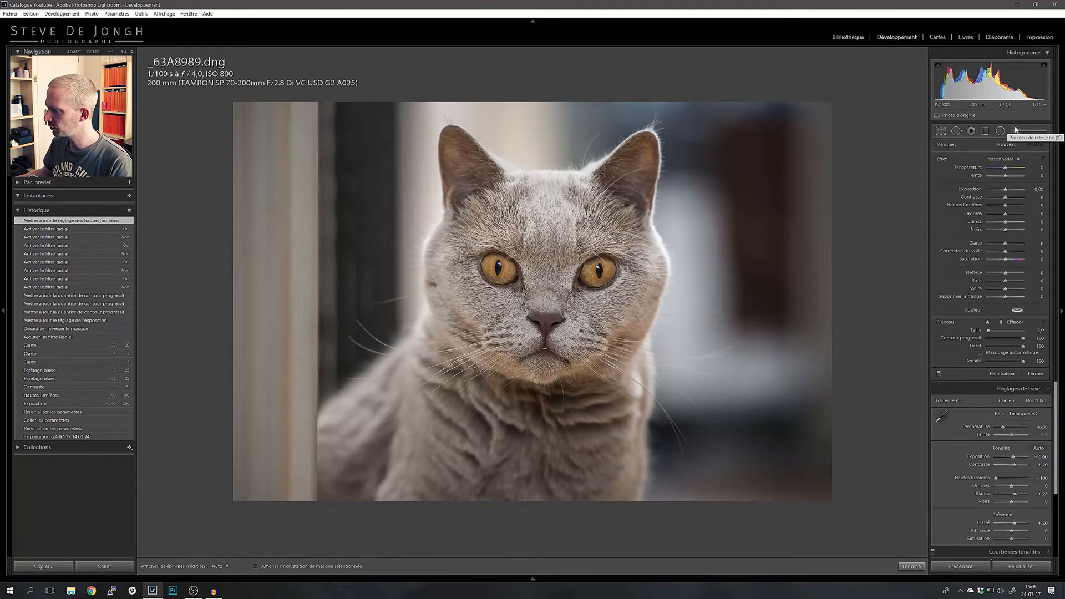
left_click(273, 568)
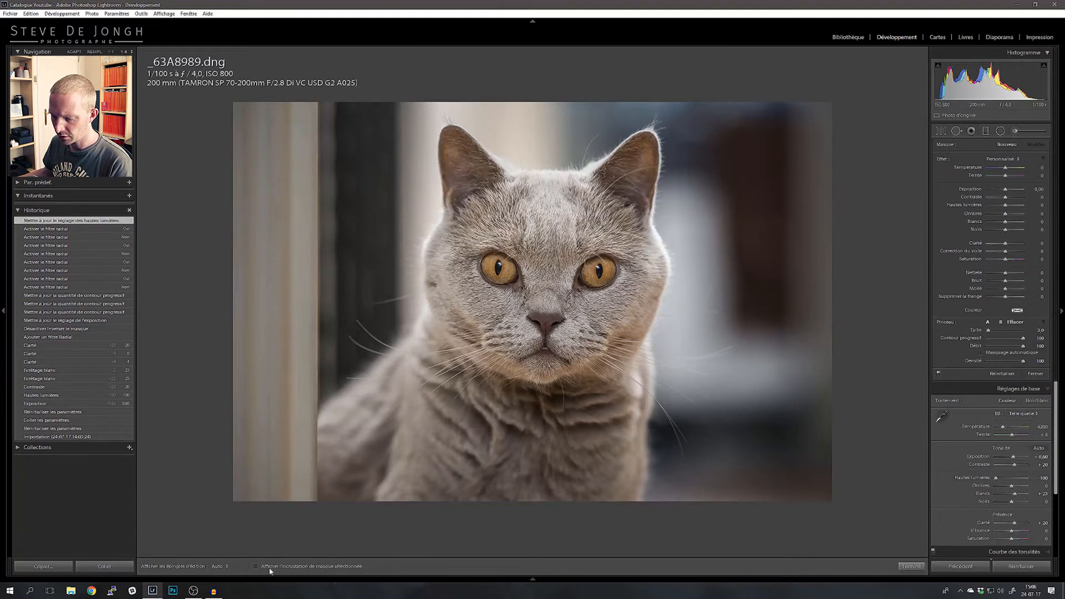
mouse_move(492, 260)
left_mouse_down()
mouse_move(493, 275)
mouse_move(512, 272)
mouse_move(496, 260)
mouse_move(494, 270)
left_mouse_up()
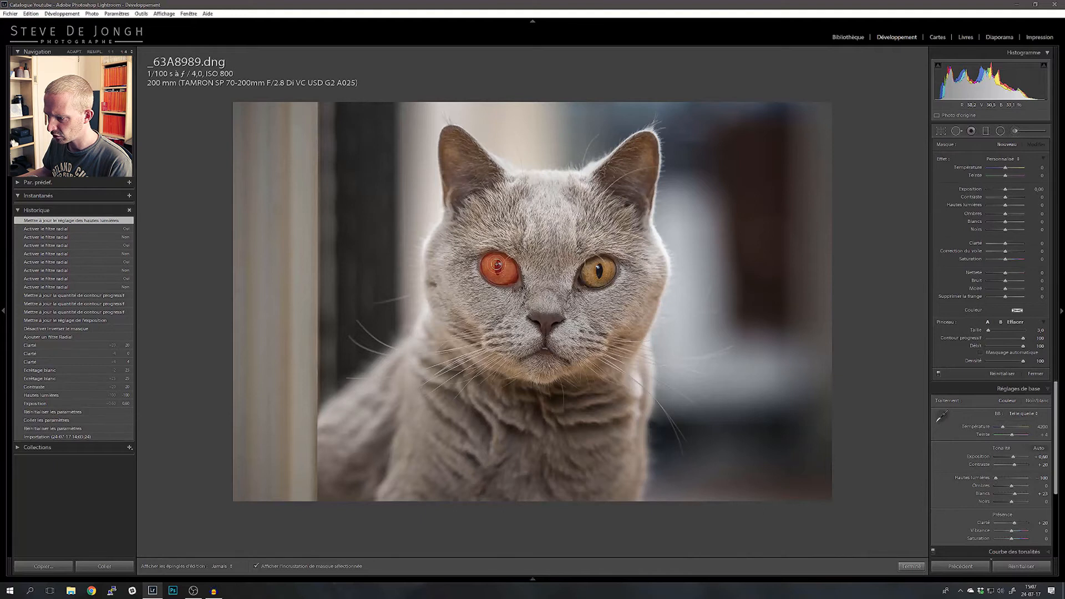
left_click(505, 273)
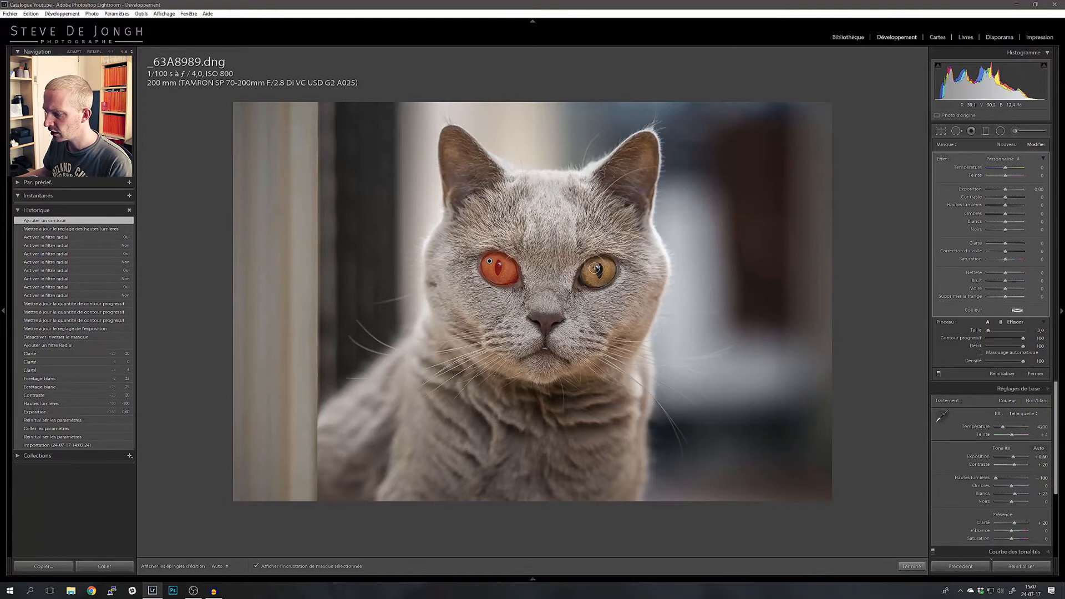
mouse_move(595, 267)
left_mouse_down()
mouse_move(588, 279)
mouse_move(607, 265)
left_mouse_up()
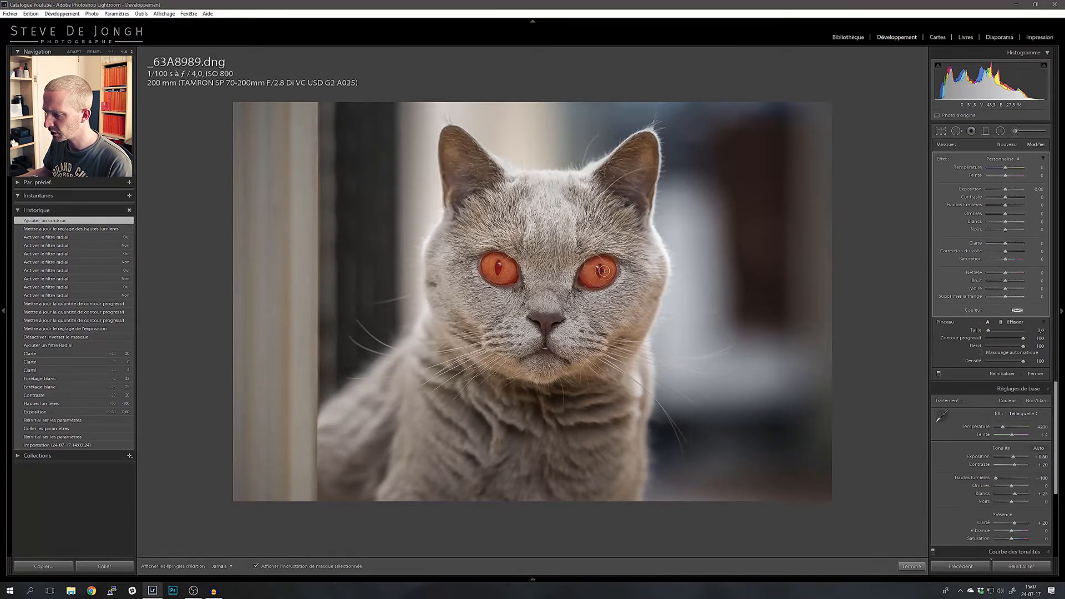
left_click_drag(599, 270, 598, 271)
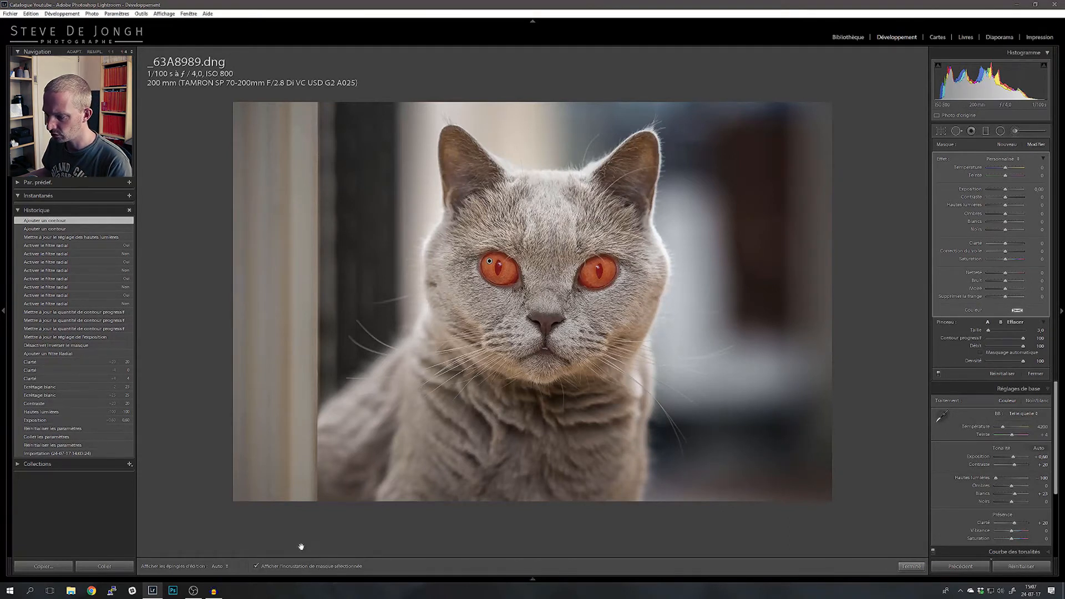
left_click(280, 569)
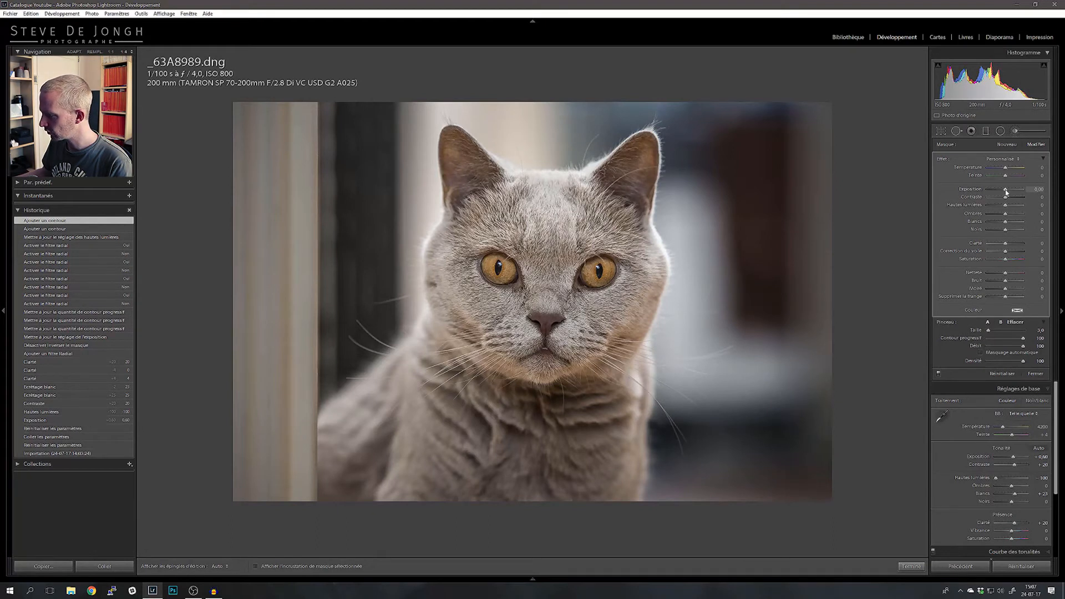
Step: Raise the eye brush's exposure to 0.19 and toggle the brush adjustments off and on to compare
mouse_move(1005, 191)
left_mouse_down()
mouse_move(1020, 195)
mouse_move(1007, 194)
left_mouse_up()
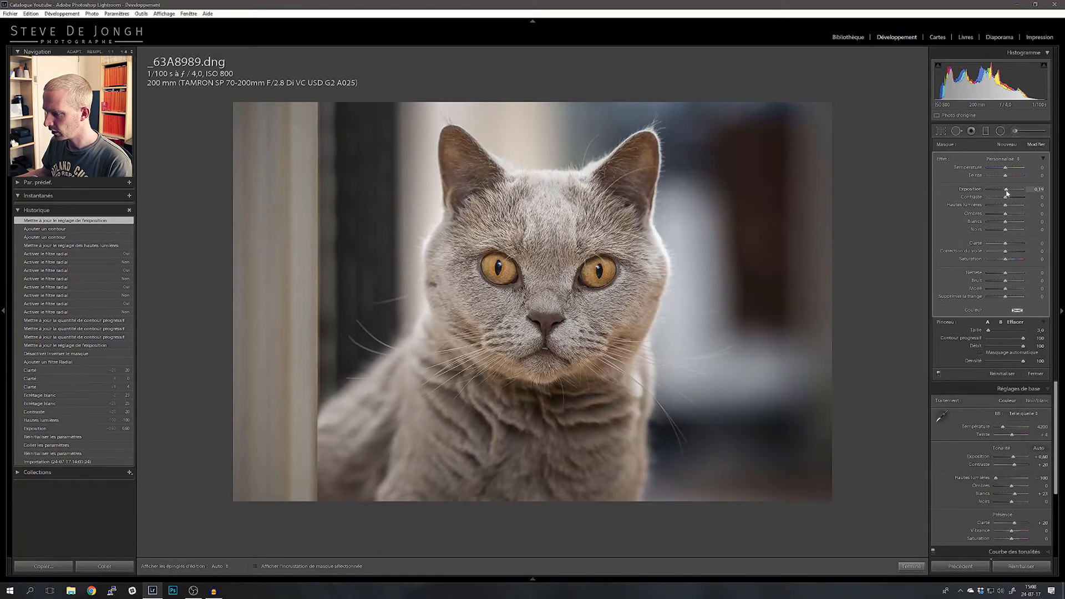
left_click(937, 374)
left_click(938, 374)
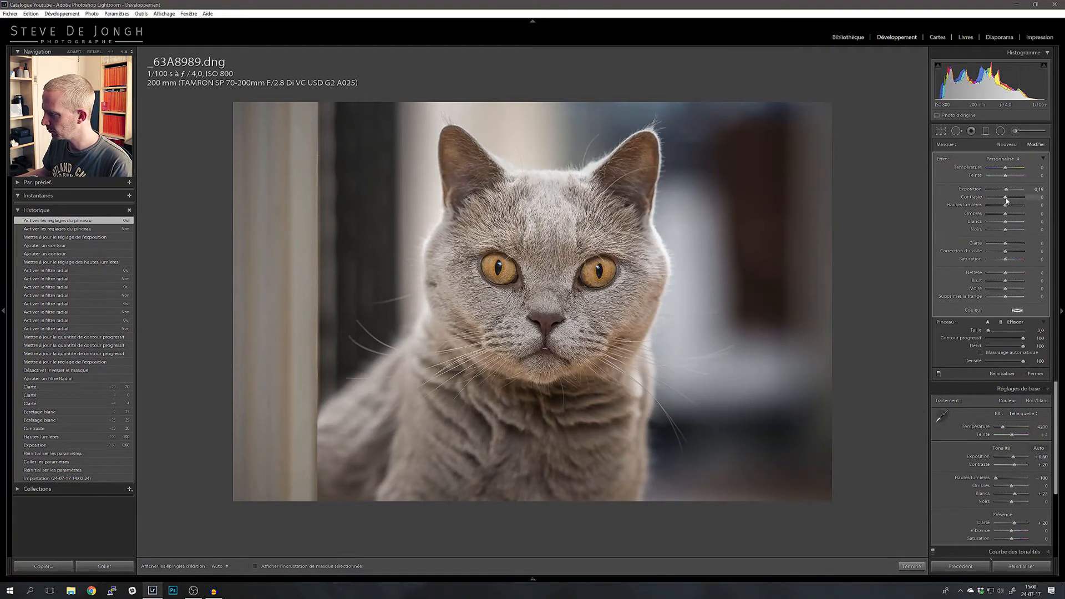
Step: Set the eye brush's contrast and shadows to 24 each and moderately increase its clarity
left_click_drag(1009, 201, 1011, 201)
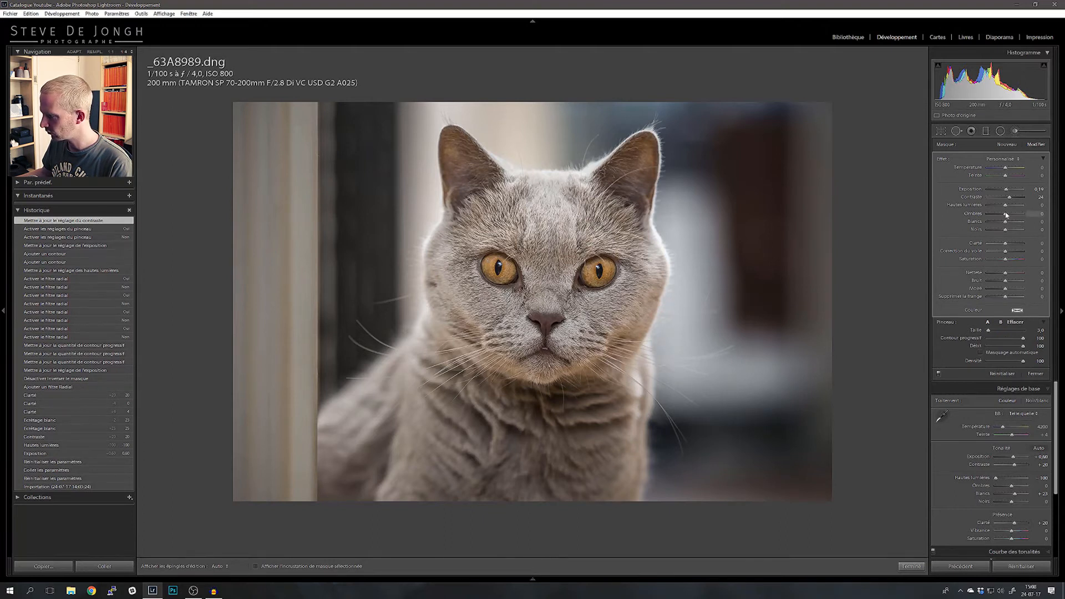
mouse_move(1008, 215)
left_mouse_down()
mouse_move(1025, 218)
mouse_move(1011, 219)
left_mouse_up()
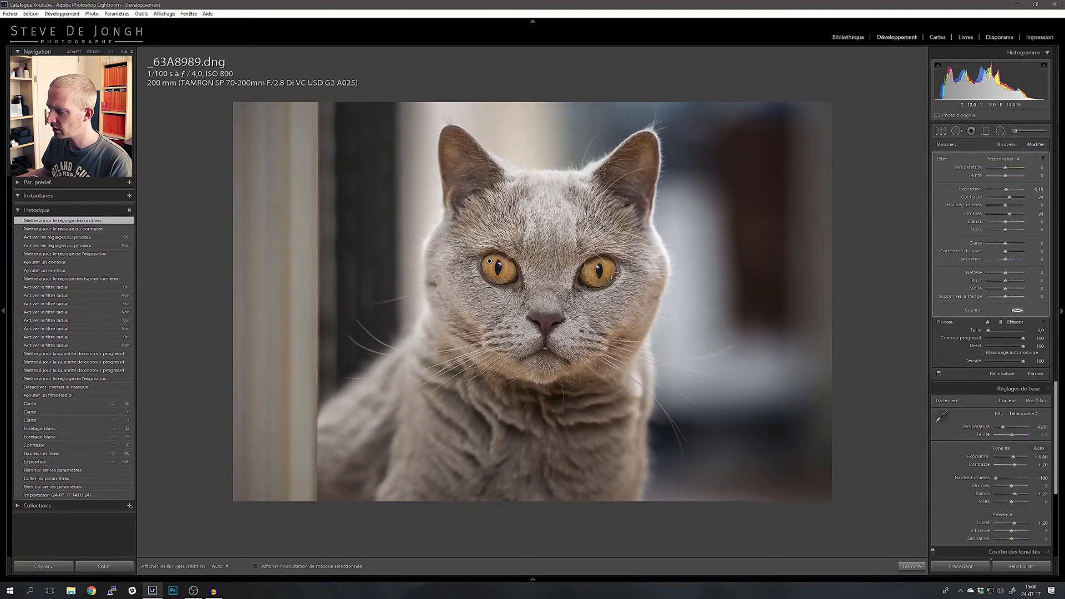
left_click_drag(1006, 243, 1031, 245)
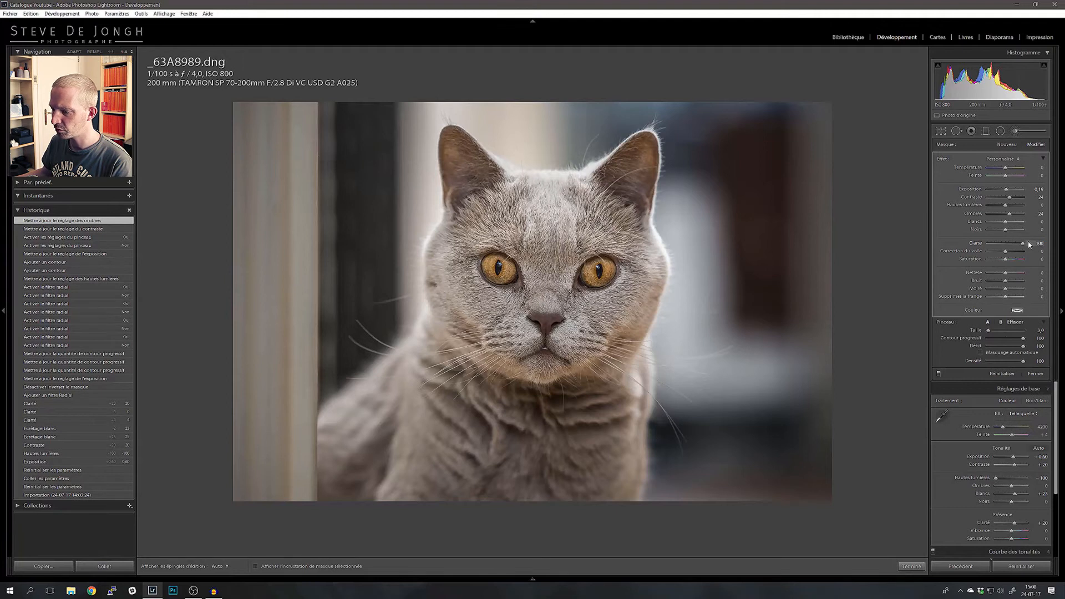
mouse_move(1030, 244)
left_mouse_down()
mouse_move(1003, 247)
mouse_move(1014, 250)
left_mouse_up()
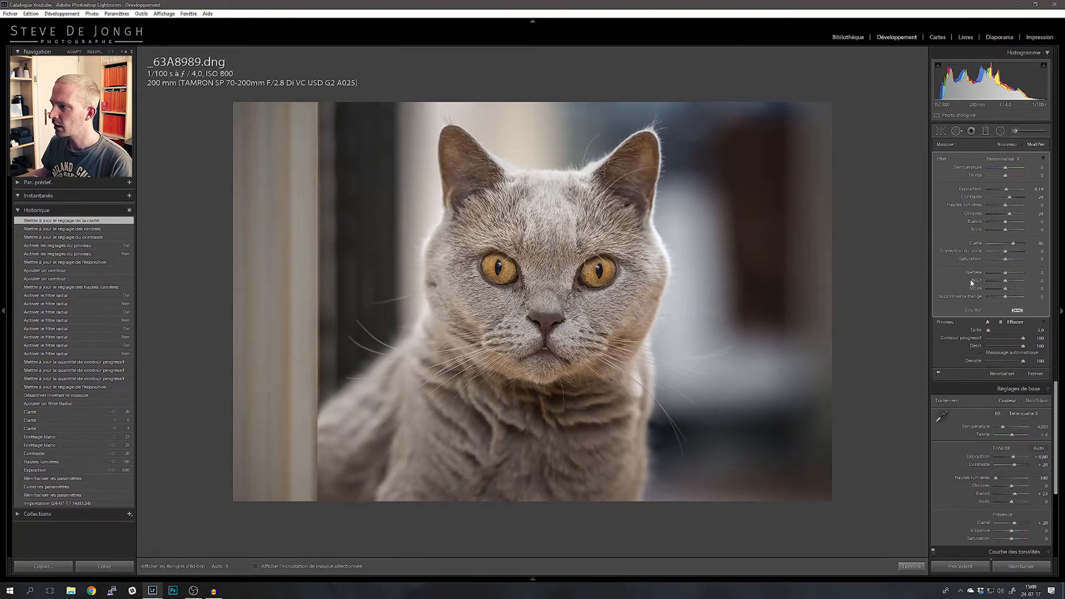
Step: Set the eye brush's saturation to 21 and its dehaze to 10
mouse_move(1005, 259)
left_mouse_down()
mouse_move(1035, 264)
mouse_move(1011, 267)
left_mouse_up()
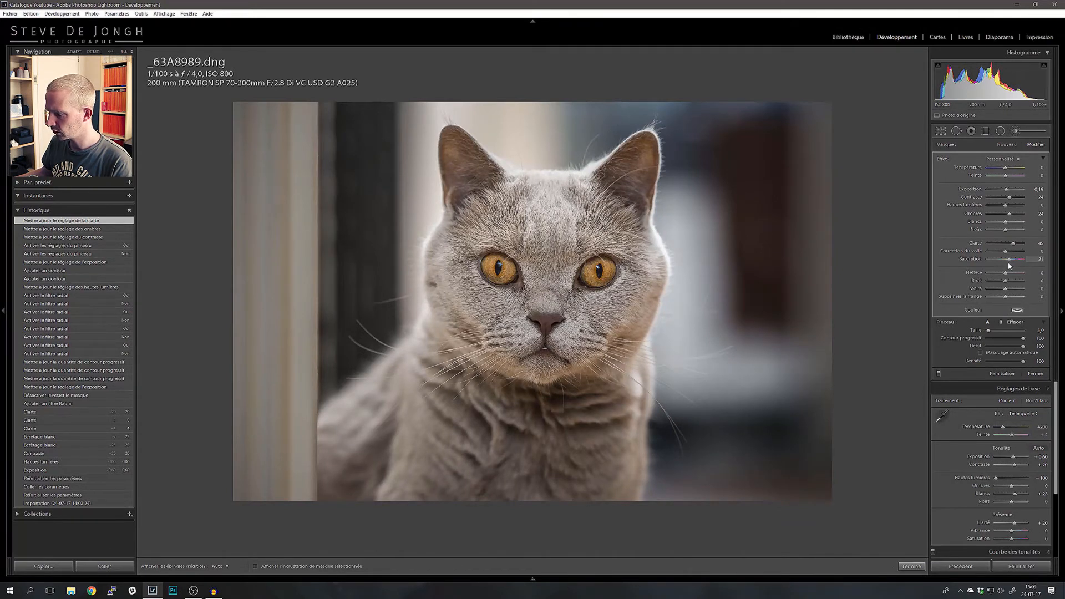
left_click_drag(1010, 266, 1011, 264)
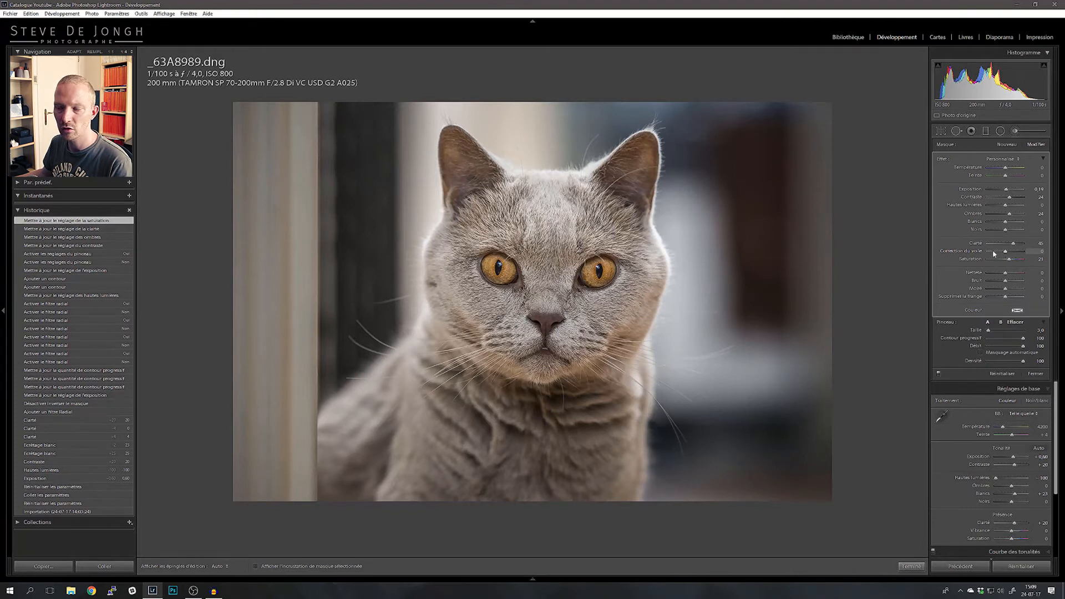
left_click_drag(1006, 253, 1008, 255)
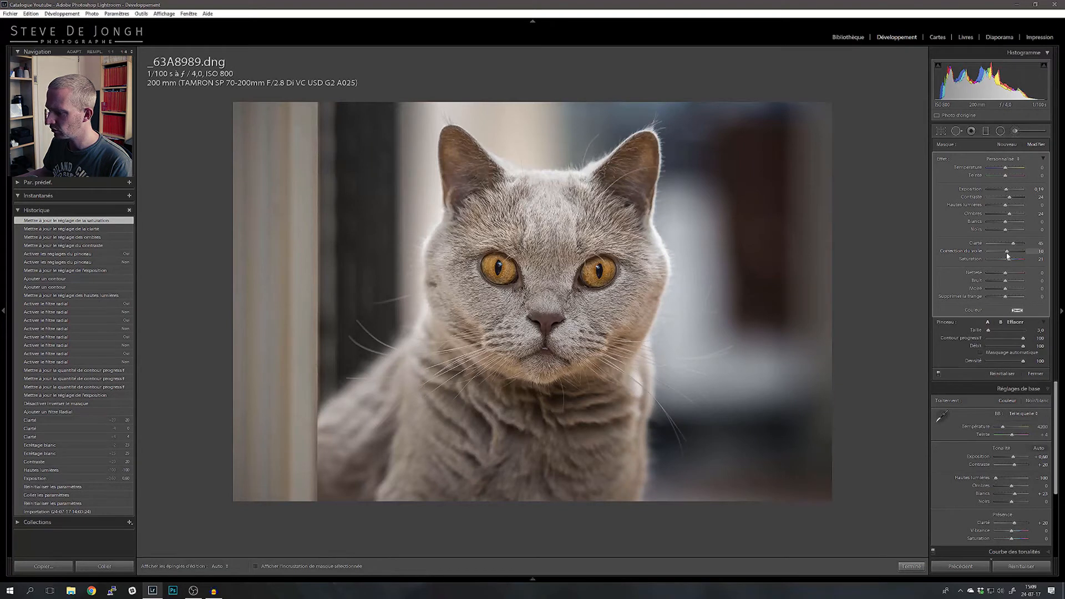
left_click_drag(1008, 256, 1009, 255)
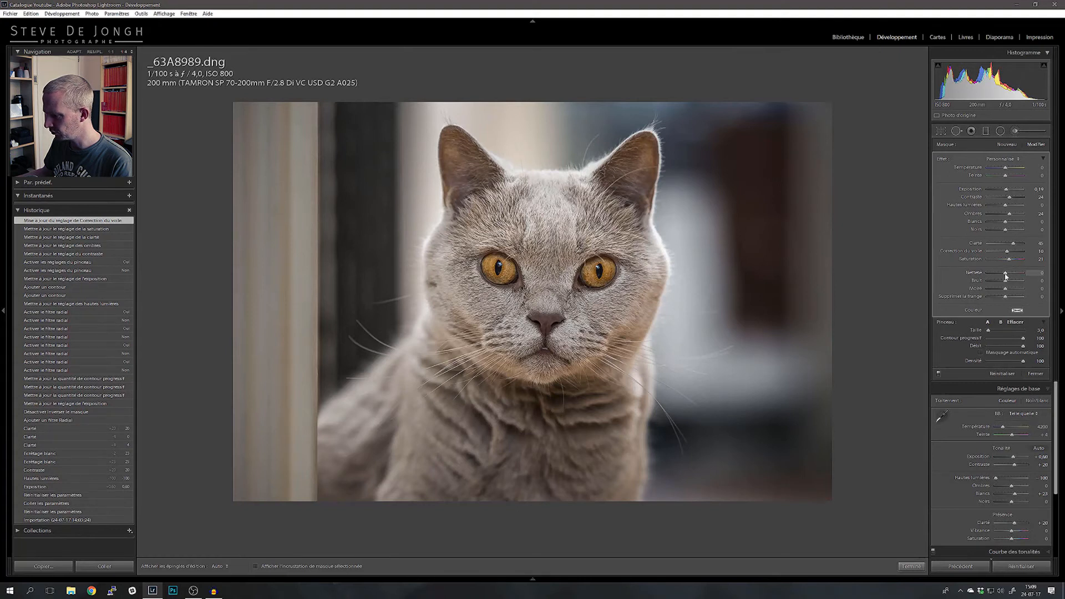
Step: Set the eye brush's sharpness to 24, judging the detail in the eyes at close range
left_click_drag(1005, 276, 1007, 276)
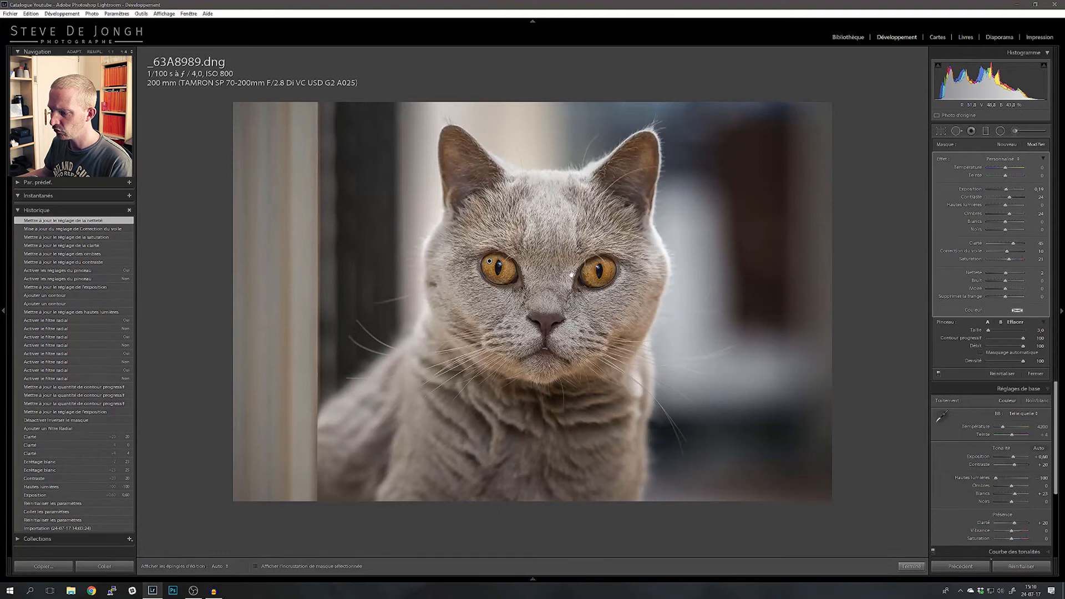
left_click(522, 271)
left_click(520, 272)
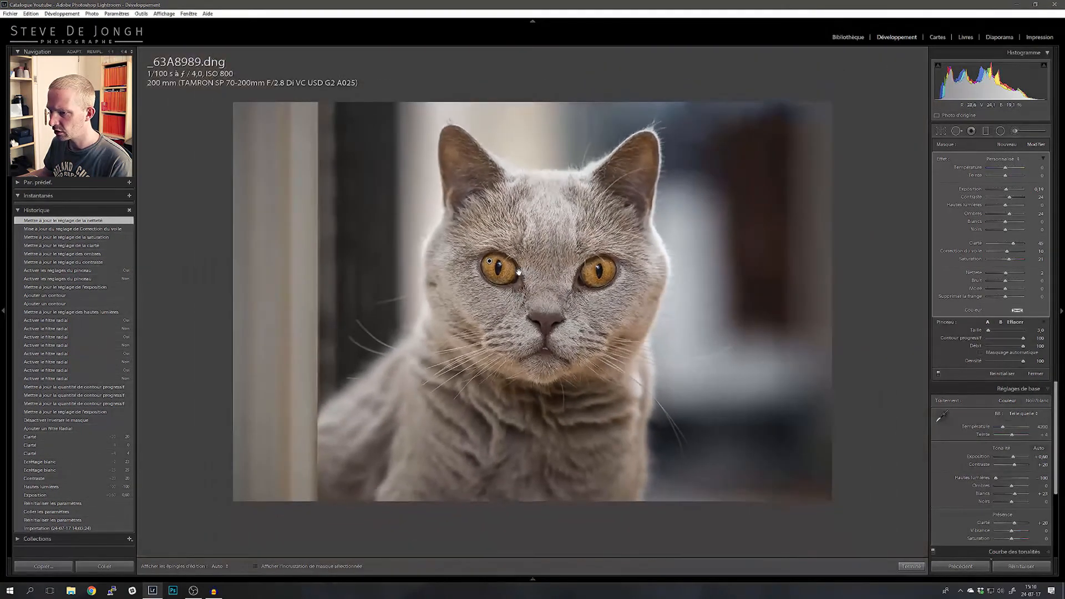
left_click(519, 272)
left_click(519, 272)
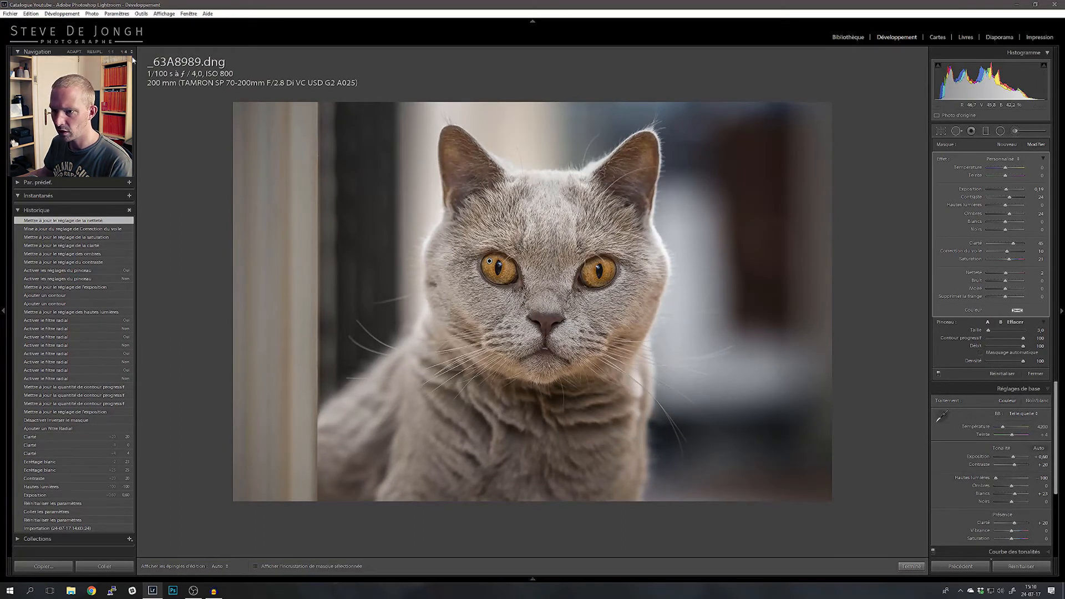
left_click(518, 261)
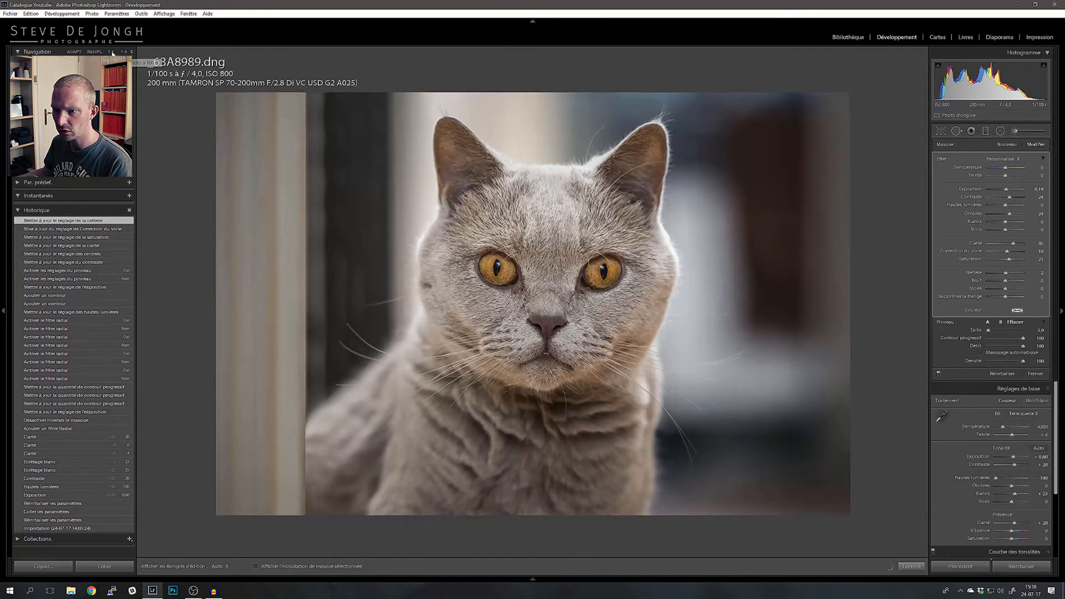
left_click(563, 284)
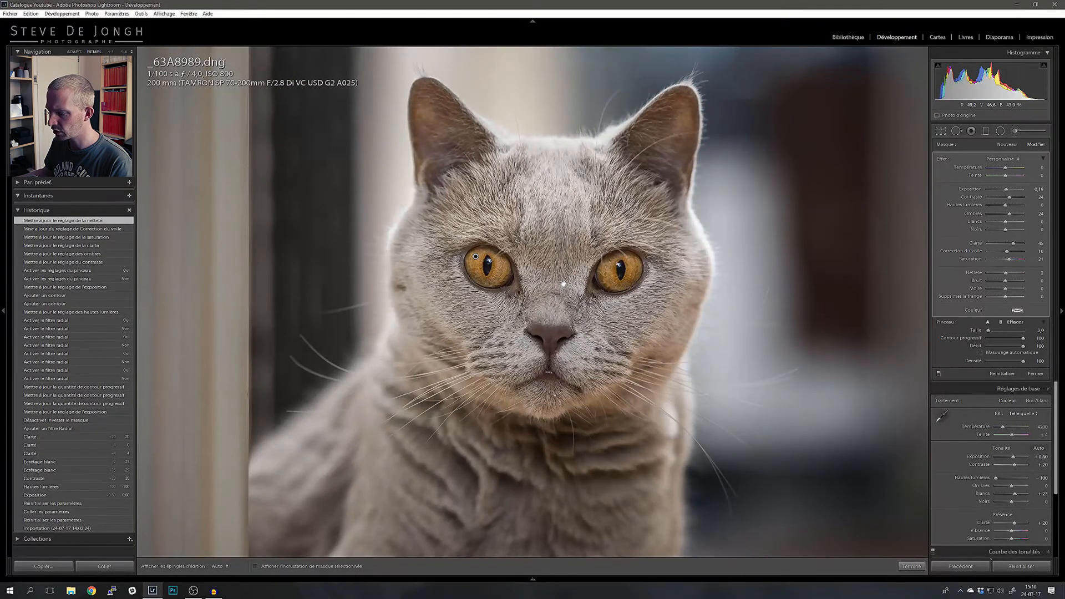
left_click(564, 284)
mouse_move(1006, 272)
left_mouse_down()
mouse_move(1025, 274)
mouse_move(1015, 276)
left_mouse_up()
left_click_drag(1011, 276, 1011, 275)
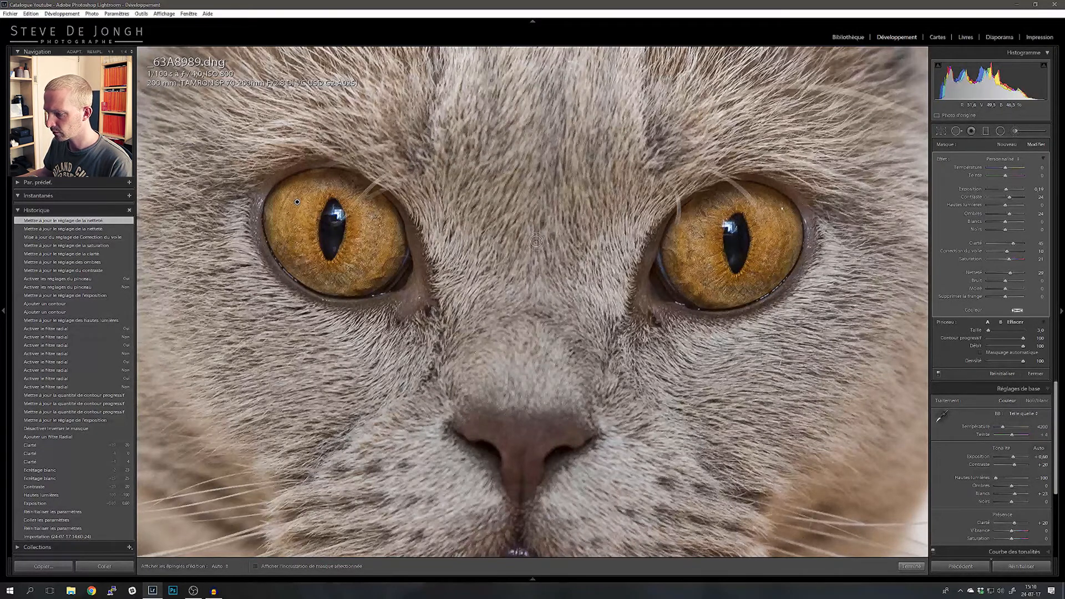
key("z")
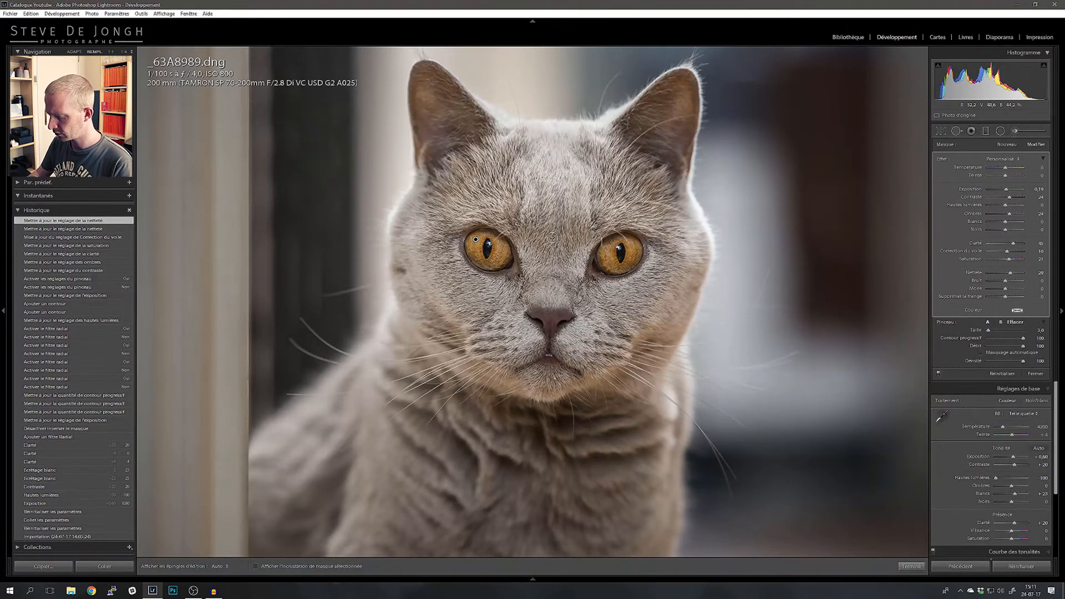
Step: Compare the photo with its developed virtual copy, return to the photo being edited and finish the brush adjustment
left_click_drag(476, 240, 398, 255)
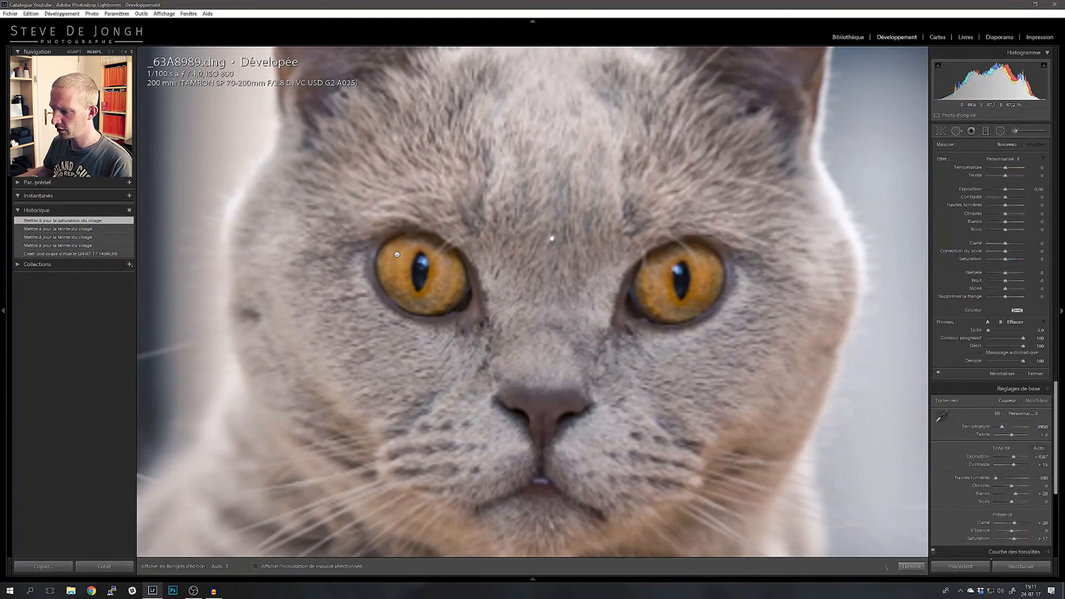
left_click(552, 237)
left_click(303, 143)
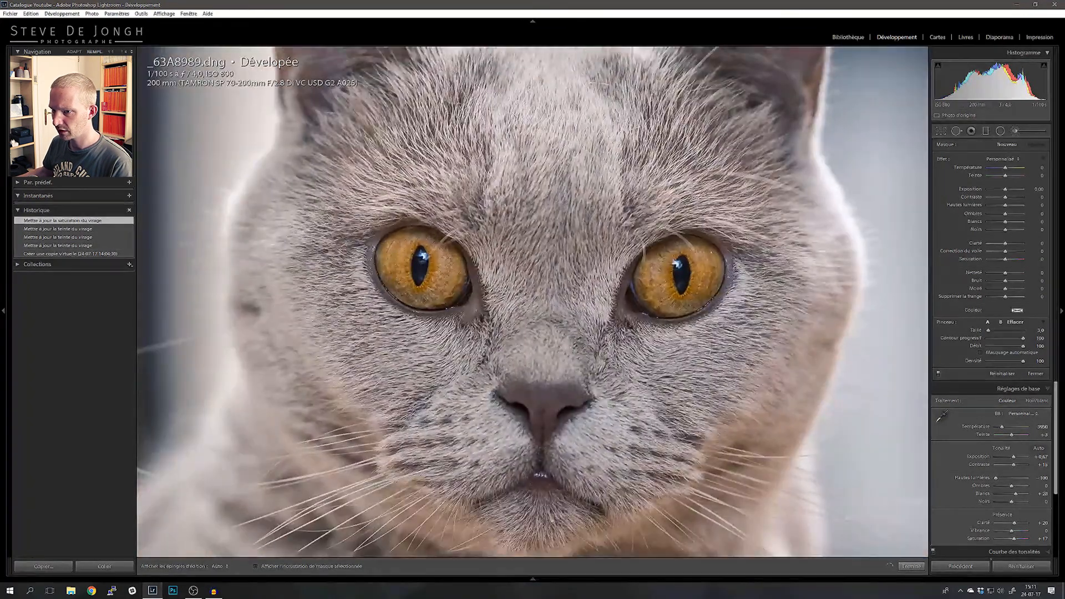
left_click(74, 51)
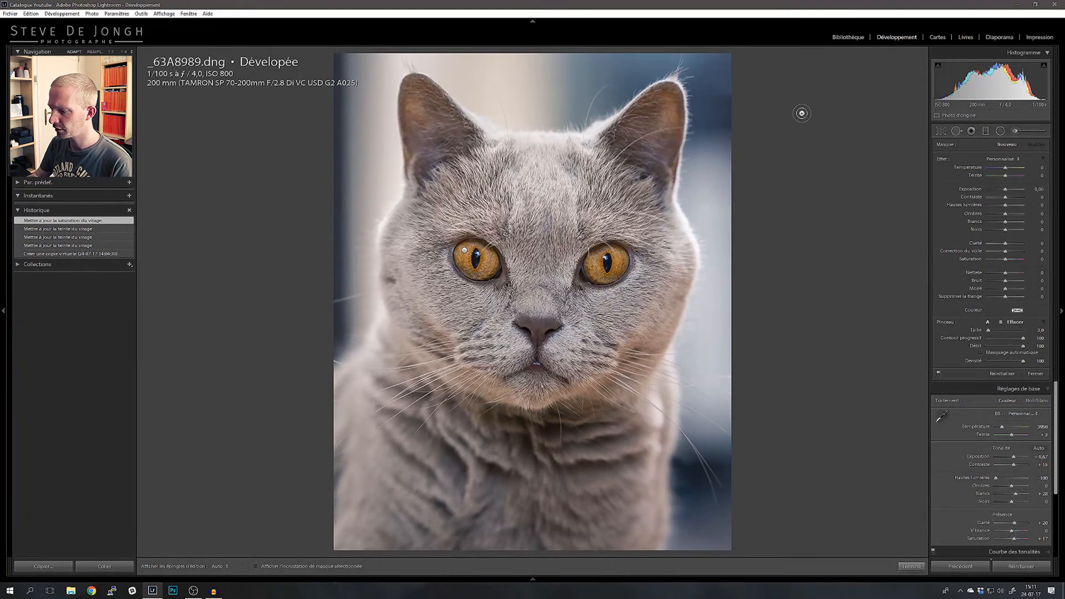
key("Left")
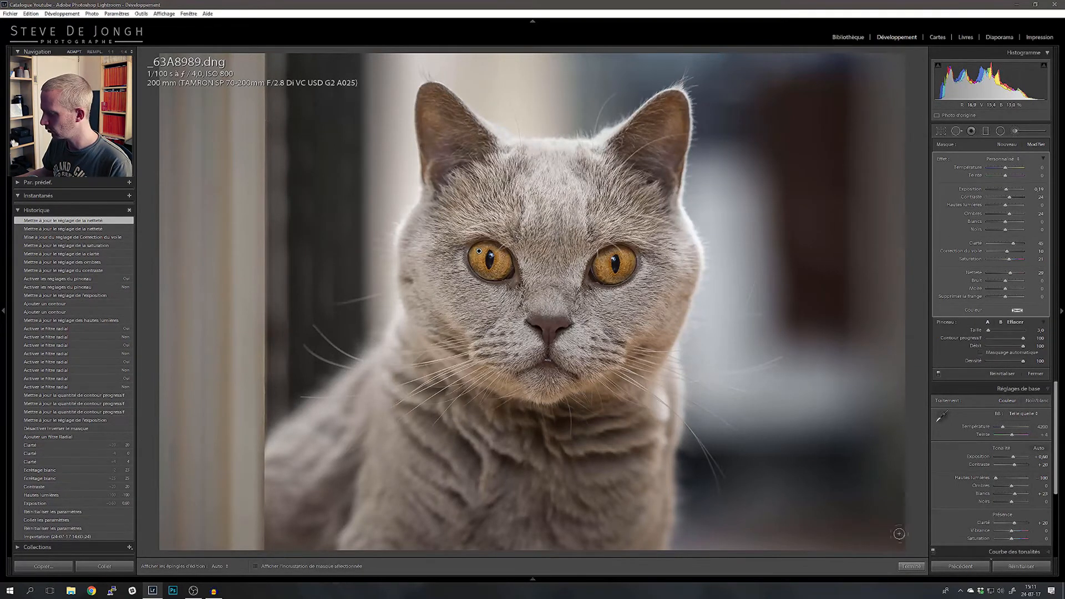
left_click(912, 566)
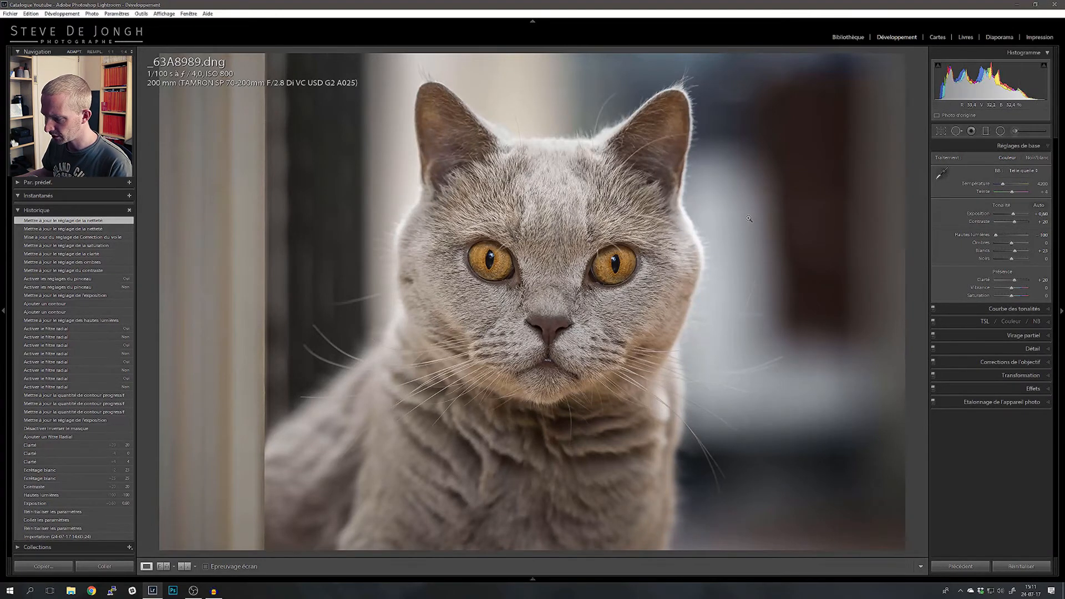
Step: Try green tints for the shadows in split toning, ending on a muted green with hue 122
left_click(1029, 337)
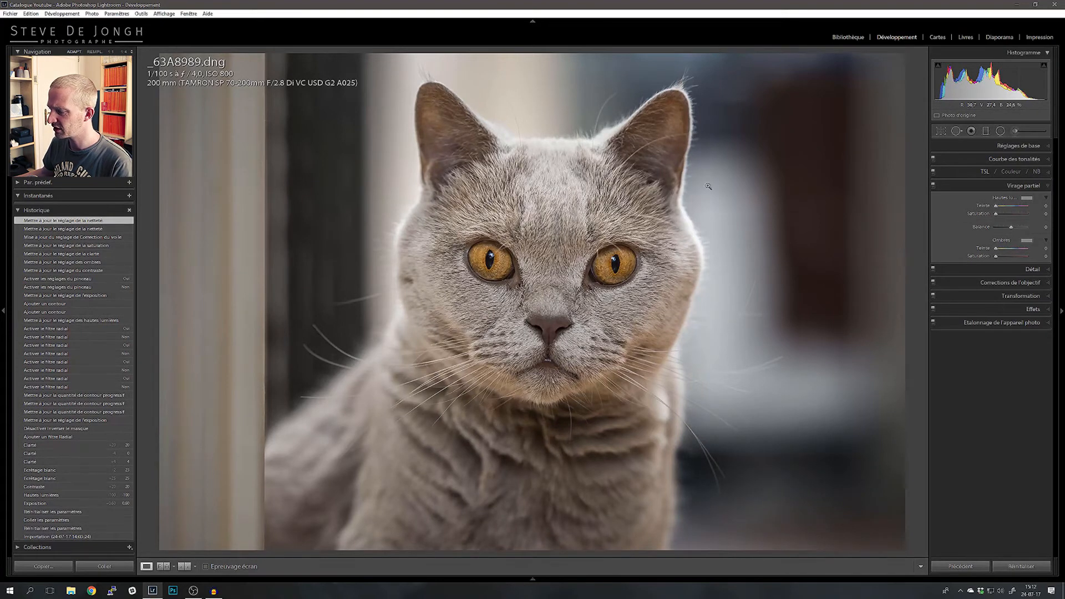
left_click(1027, 242)
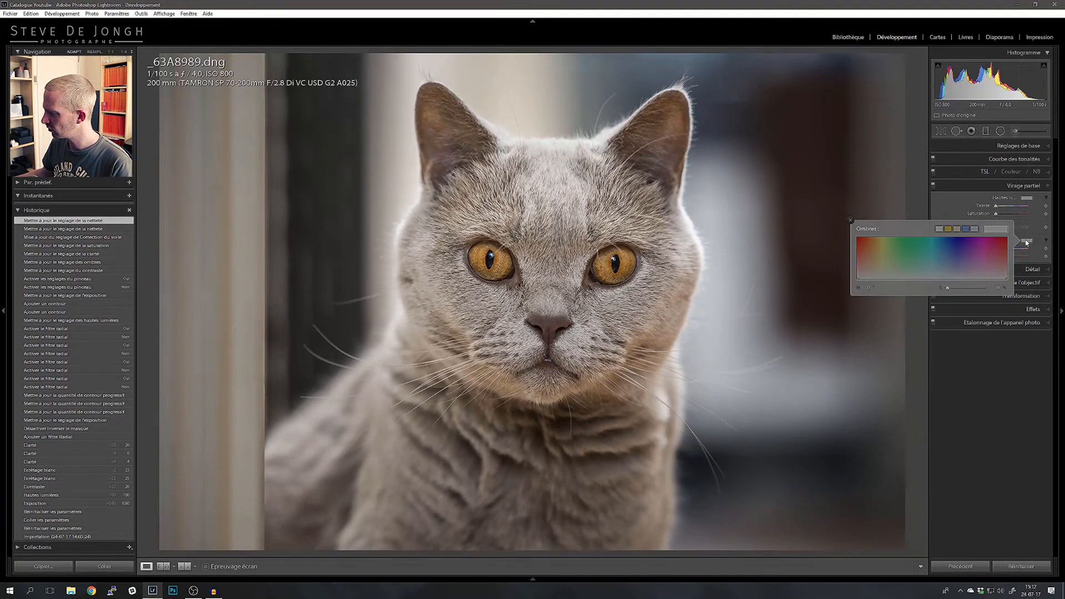
left_click_drag(881, 246, 917, 253)
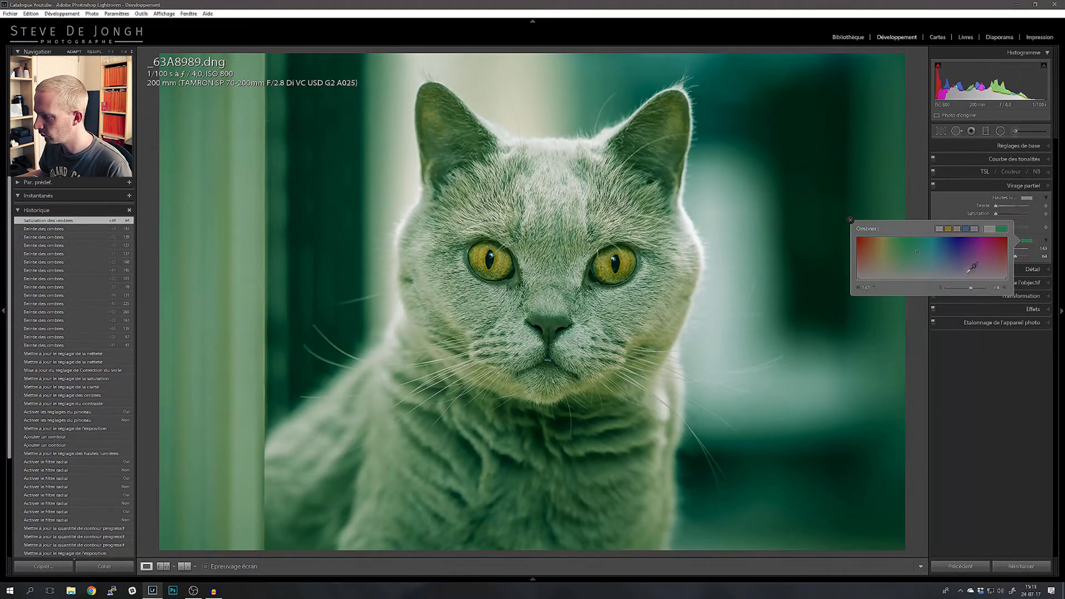
left_click(908, 268)
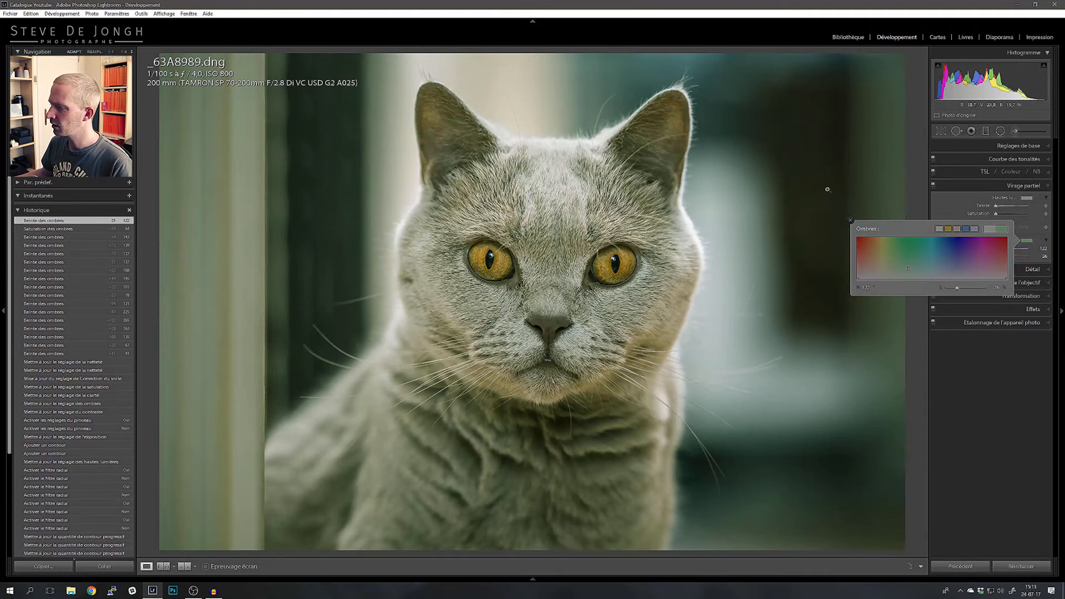
Step: Try blue tints for the split-toning shadows, ending on a muted blue with hue 211 and saturation 29
left_click(949, 266)
left_click_drag(948, 267, 955, 274)
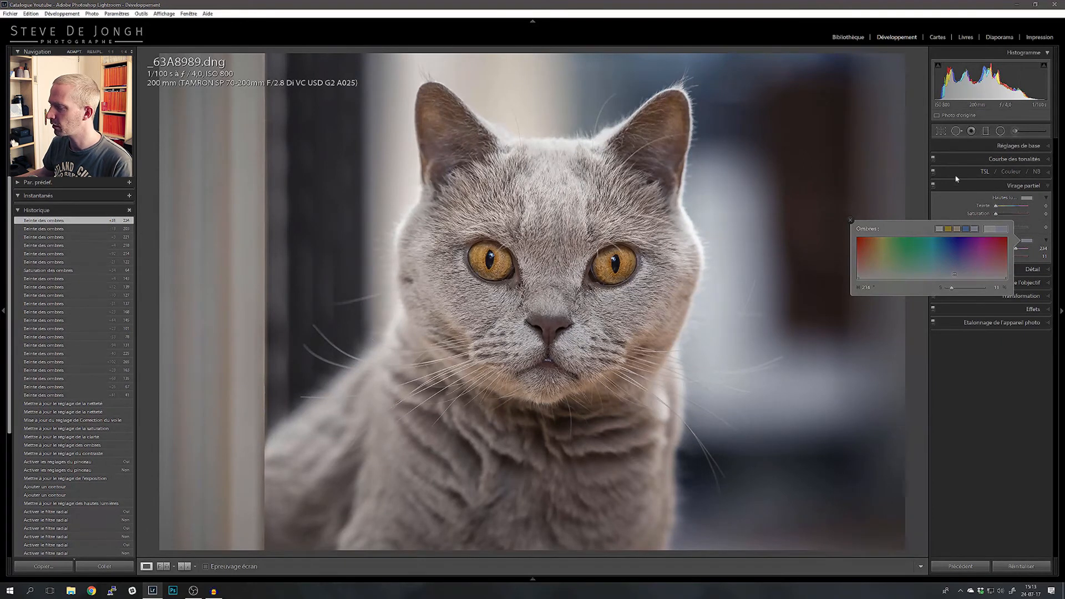
left_click_drag(910, 249, 951, 275)
left_click_drag(830, 161, 791, 404)
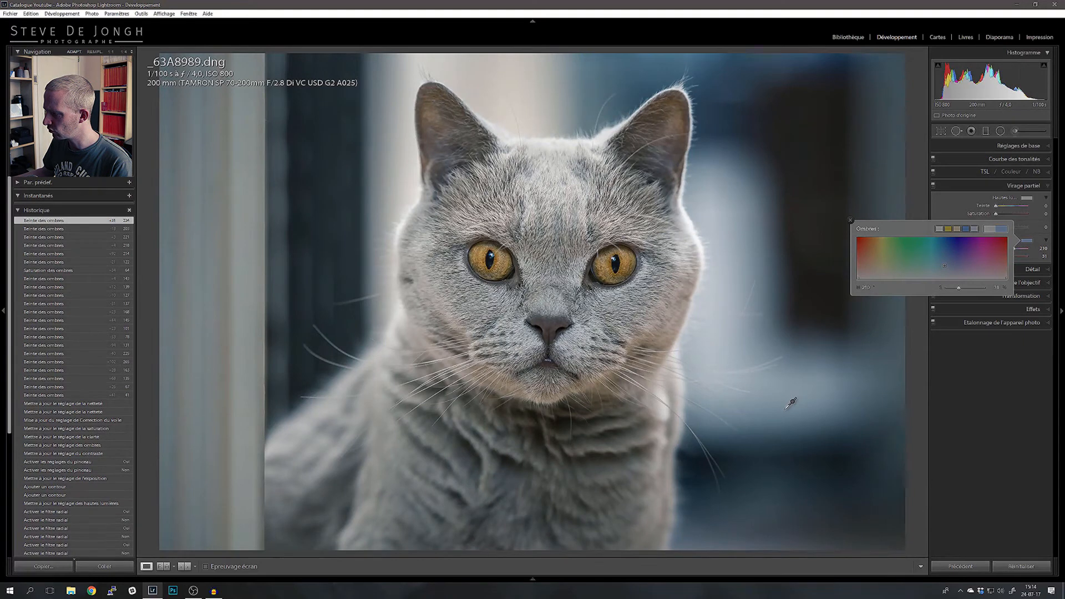
left_click_drag(791, 403, 785, 402)
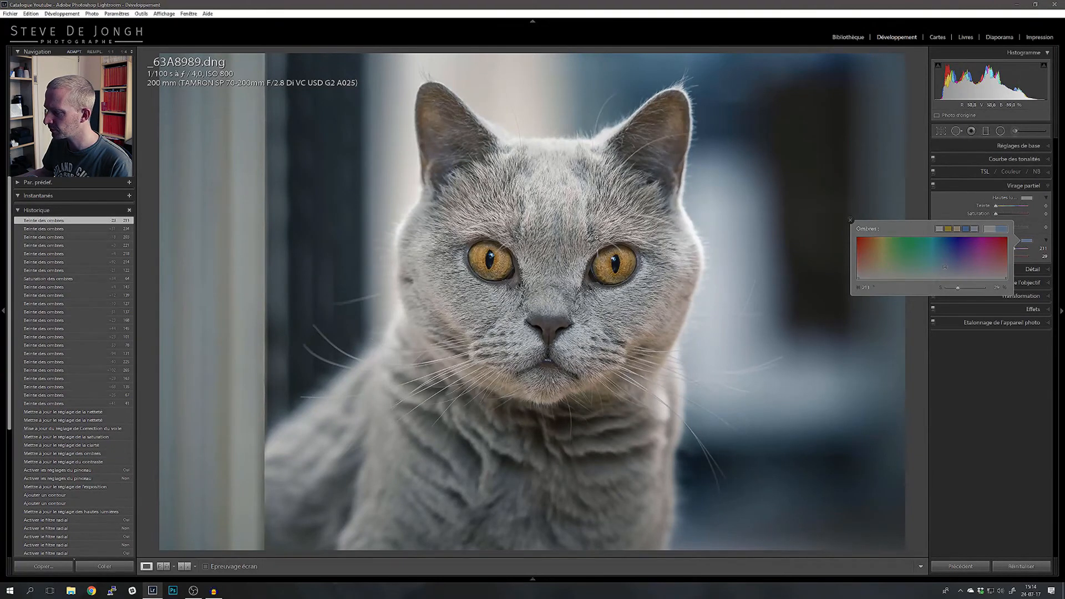
left_click(851, 221)
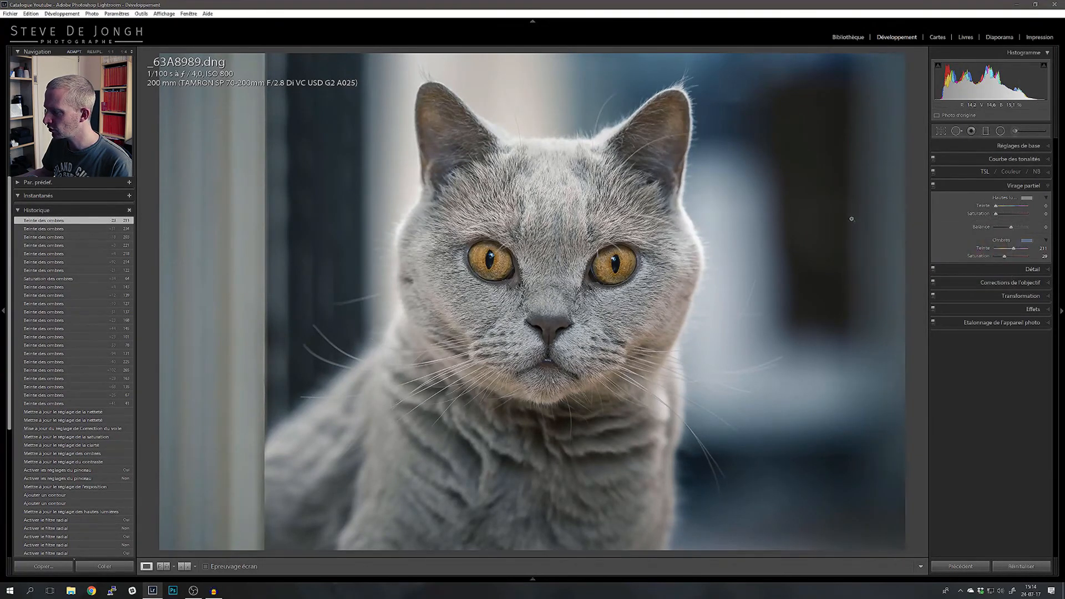
Step: Tint the split-toning highlights warm orange with hue 30 and saturation 14, and reduce the shadow tint's saturation to 19
left_click(1027, 199)
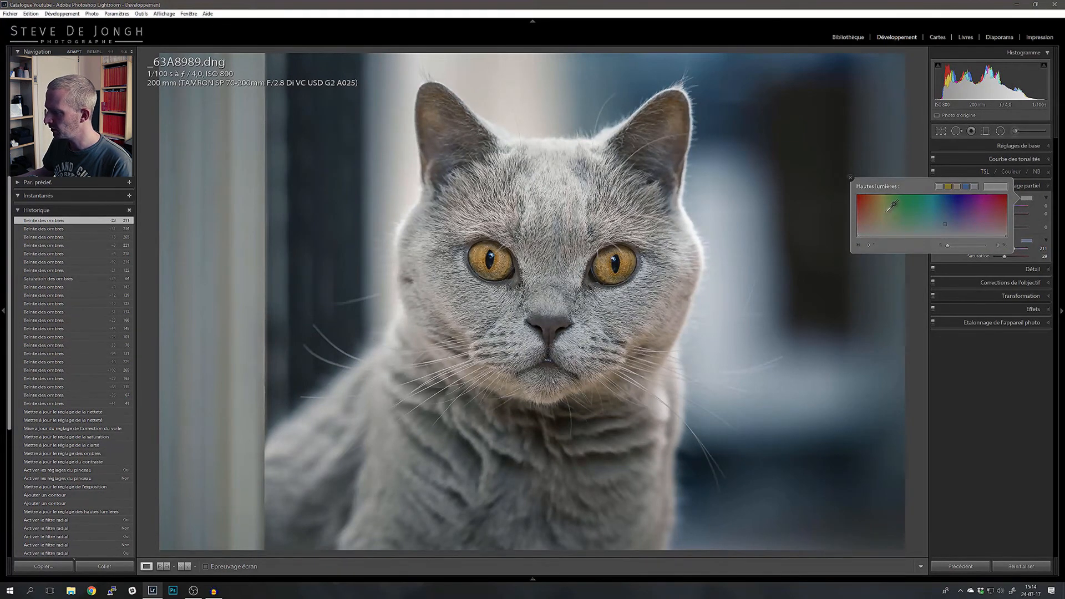
mouse_move(886, 212)
left_mouse_down()
mouse_move(913, 224)
mouse_move(804, 211)
mouse_move(534, 218)
mouse_move(503, 202)
mouse_move(502, 185)
left_mouse_up()
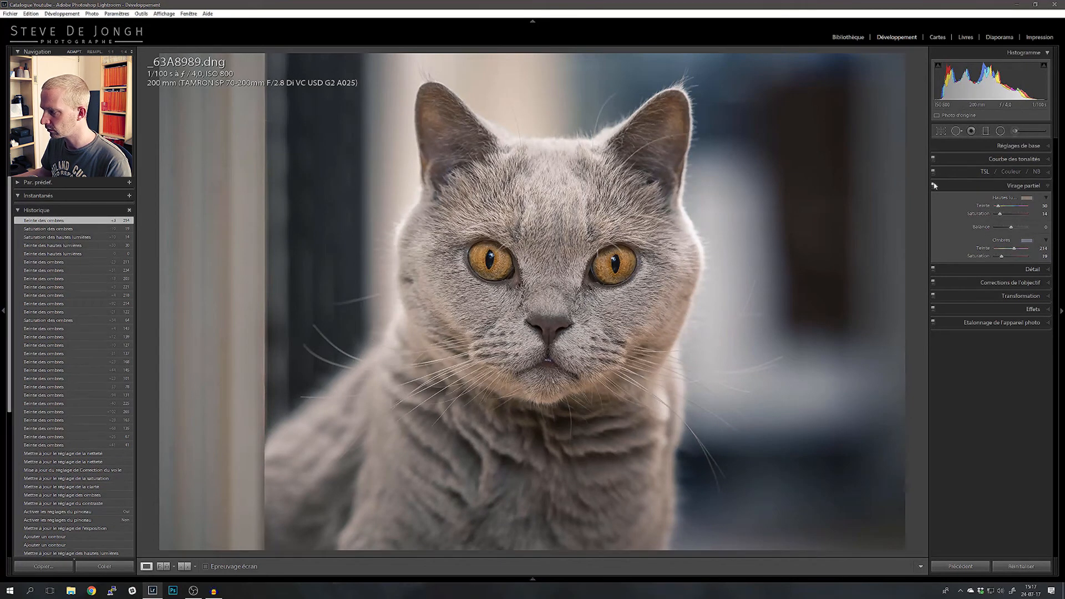
Step: Start cropping the photo and switch the crop frame to portrait orientation at the original aspect ratio
left_click(945, 133)
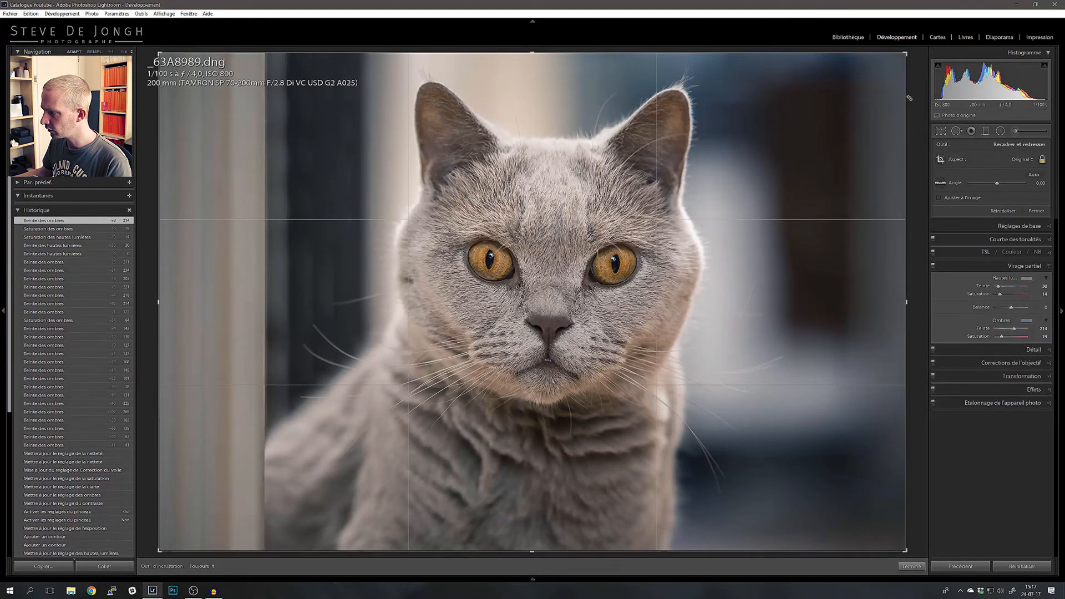
left_click(729, 299)
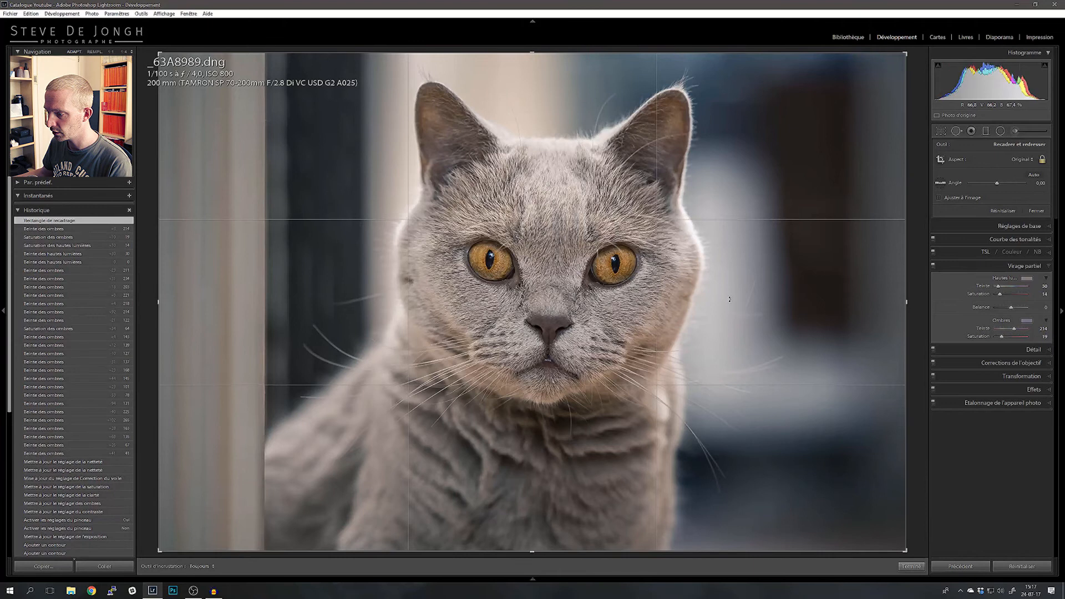
key("x")
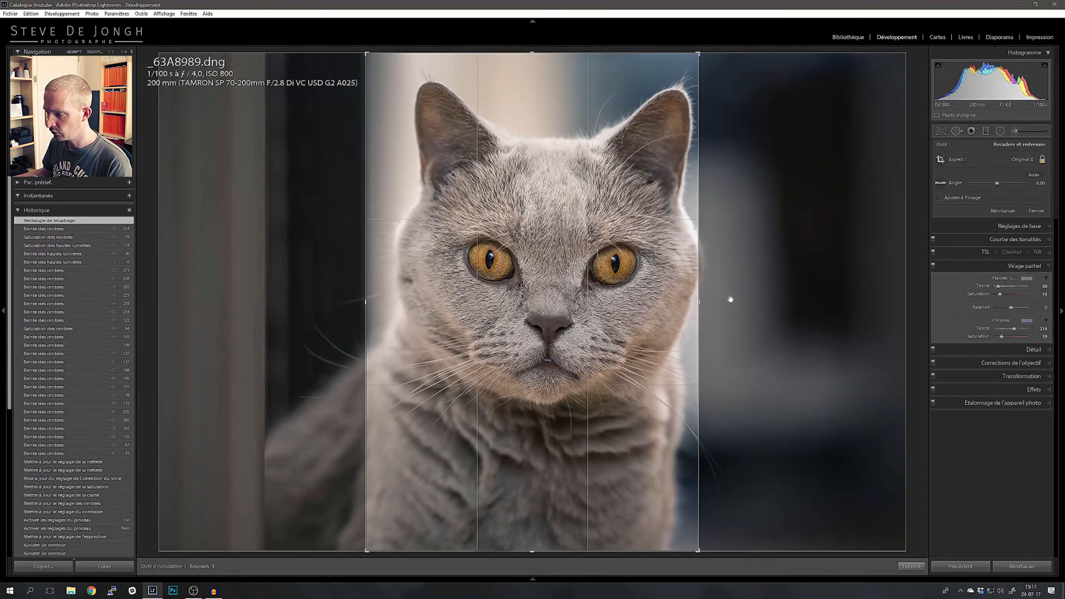
key("x")
key("x")
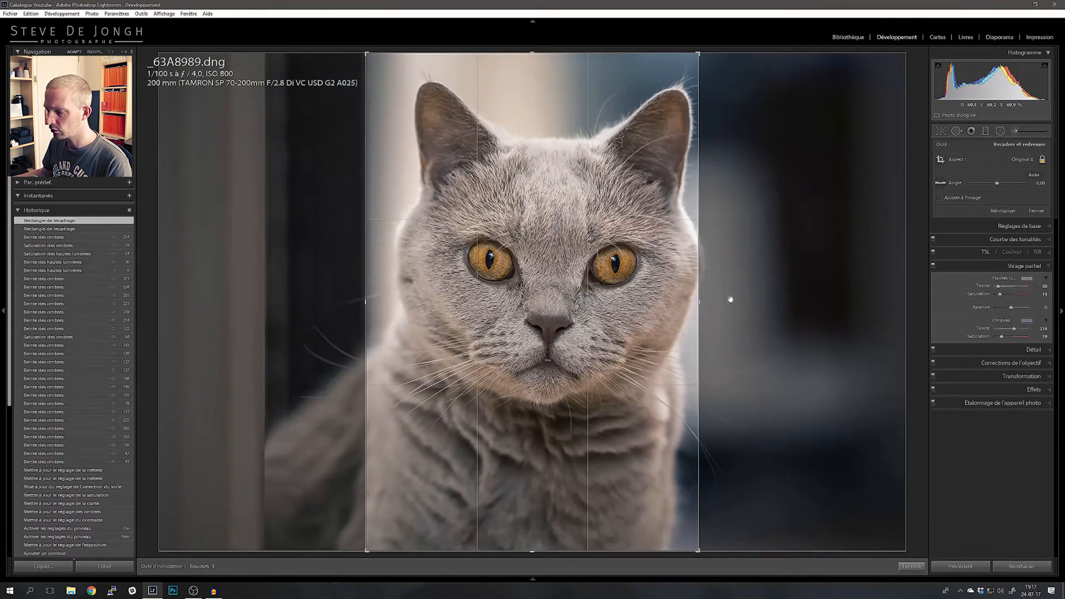
Step: Reposition the photo so that the cat's face is centred horizontally within the portrait crop frame
left_click_drag(523, 281, 514, 249)
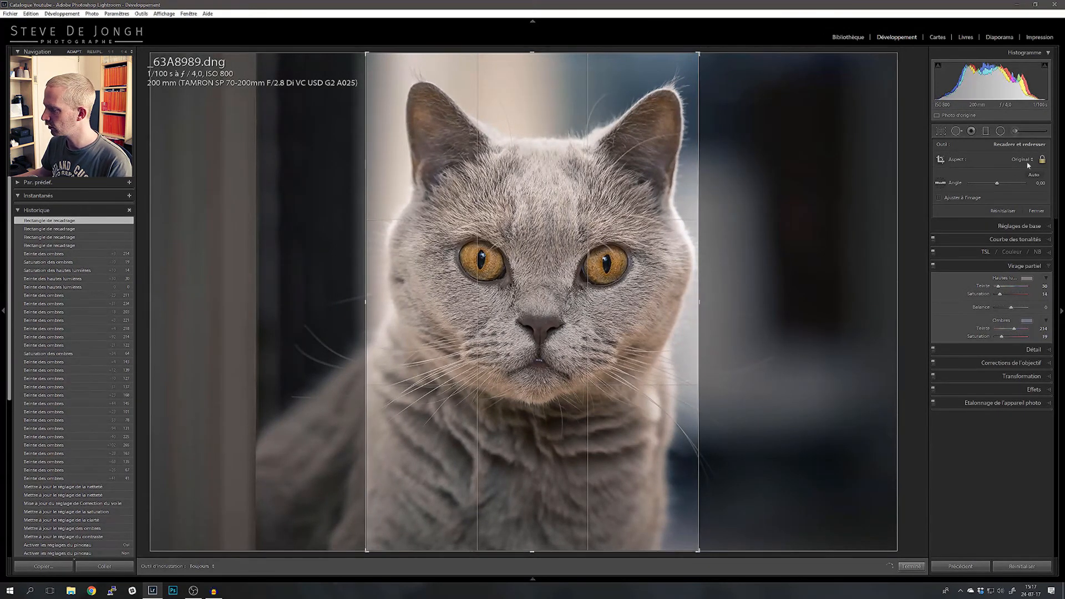
left_click_drag(510, 297, 501, 295)
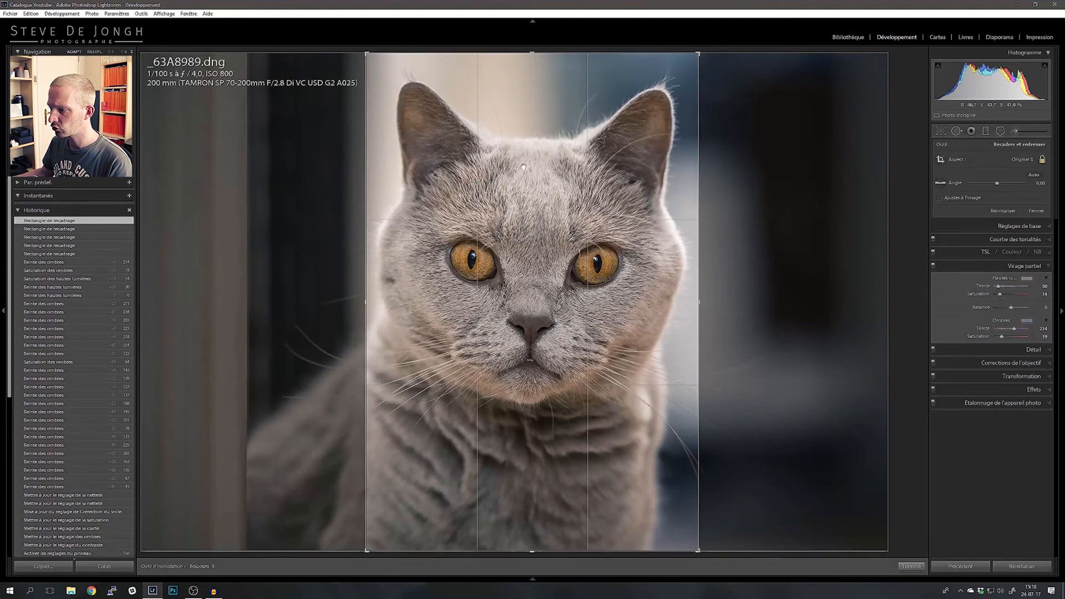
left_click_drag(464, 420, 474, 411)
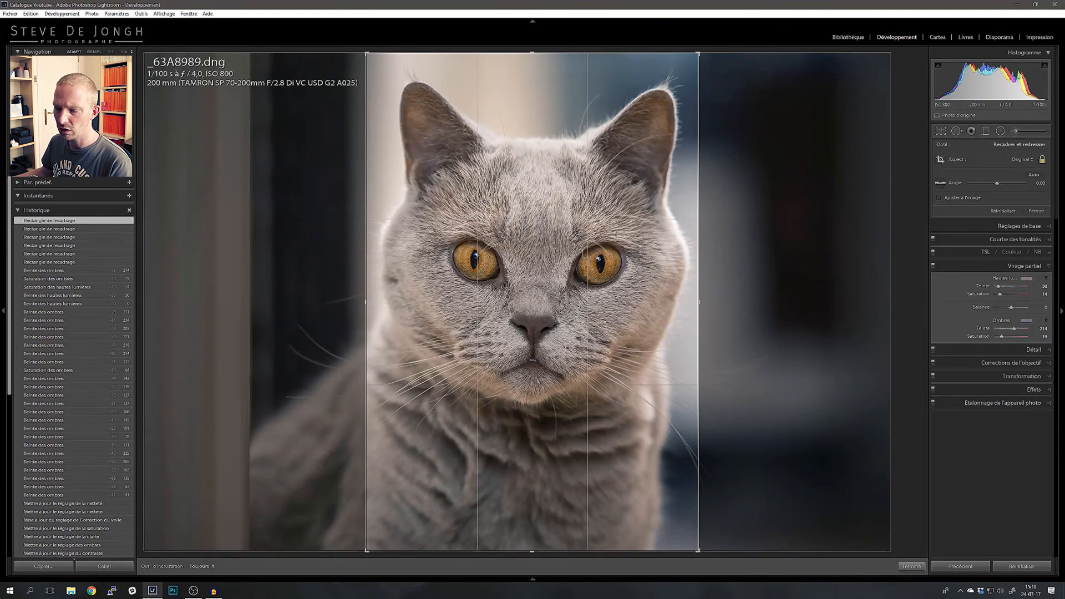
left_click_drag(485, 344, 487, 344)
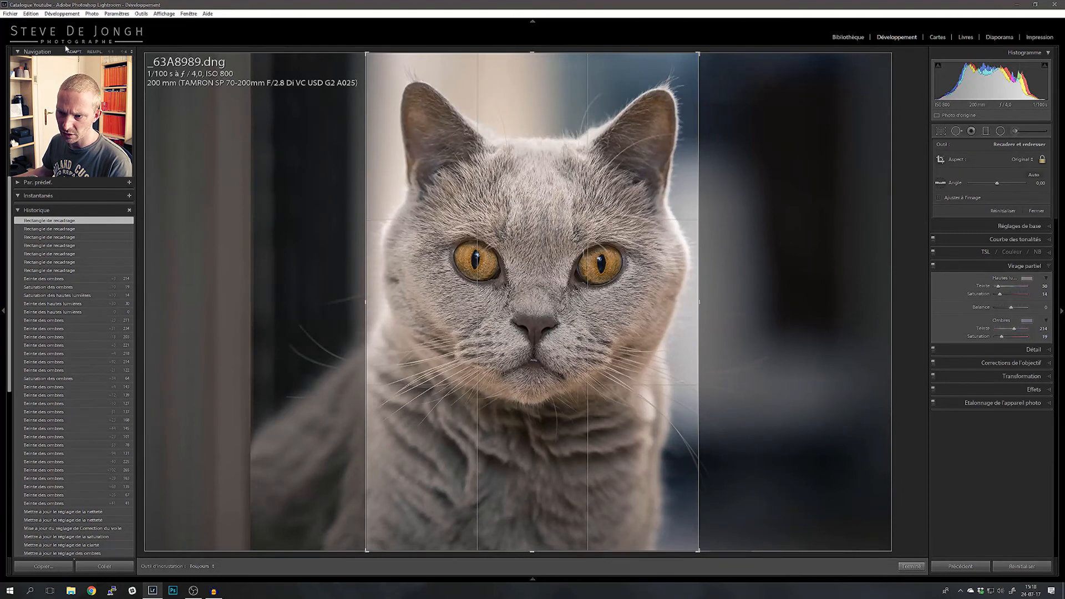
Step: Set the crop's aspect ratio to 4 x 5 / 8 x 10 and reposition the photo so both ears fit inside
left_click(1023, 160)
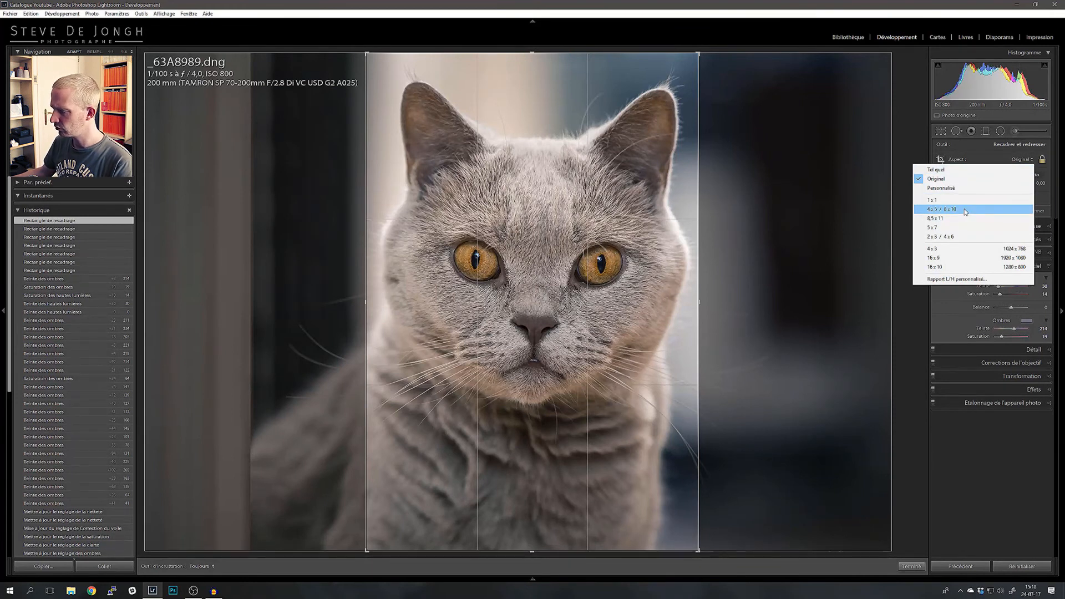
left_click(940, 210)
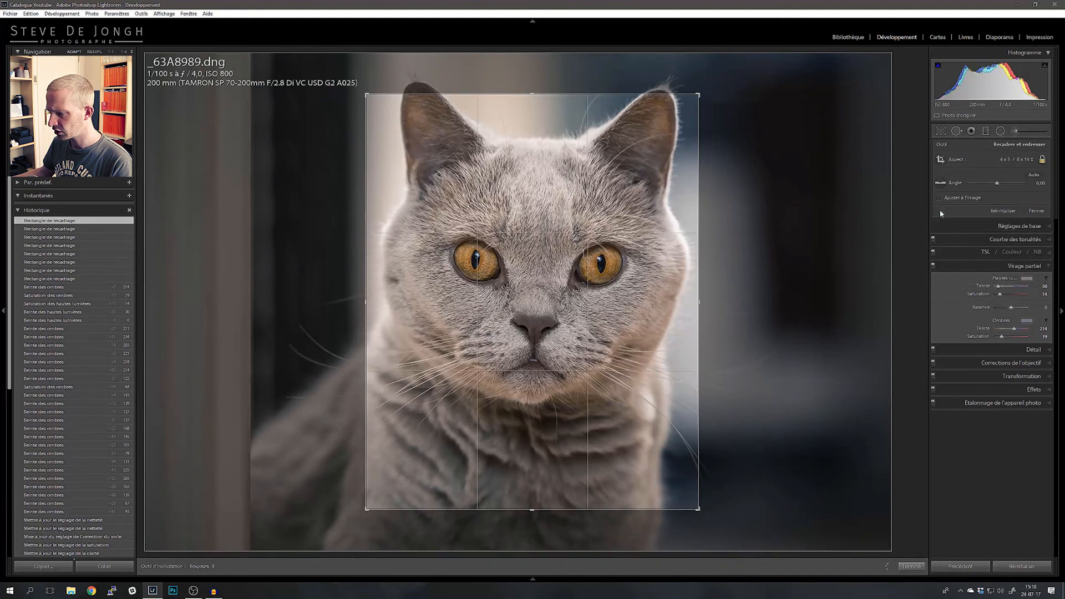
left_click_drag(496, 348, 519, 366)
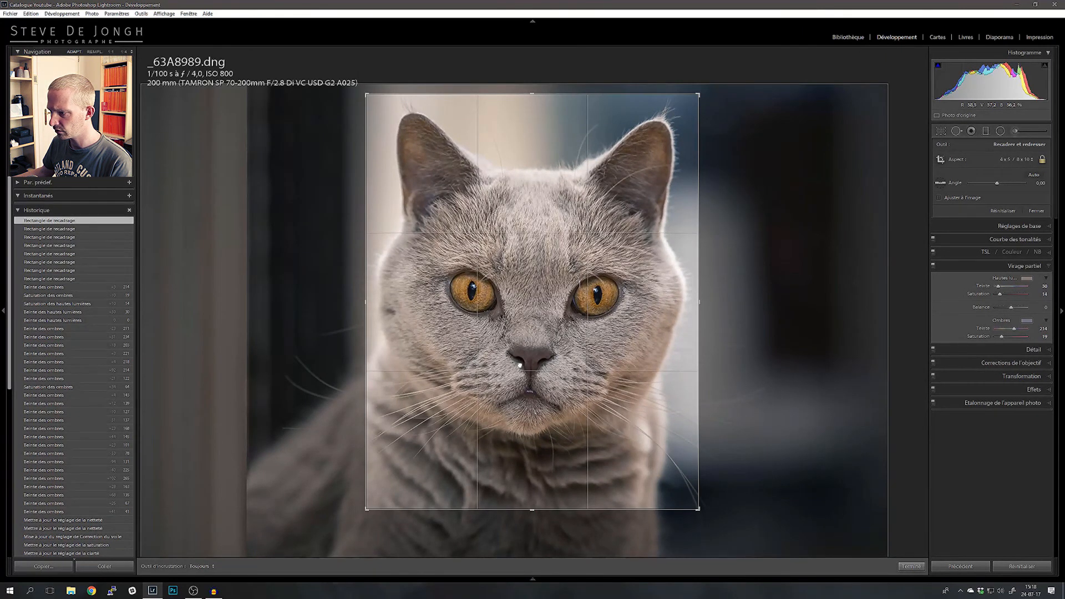
Step: Rotate the photo by about 0.7° to straighten the cat's head and slightly enlarge the 4 x 5 crop frame
left_click_drag(783, 376, 784, 379)
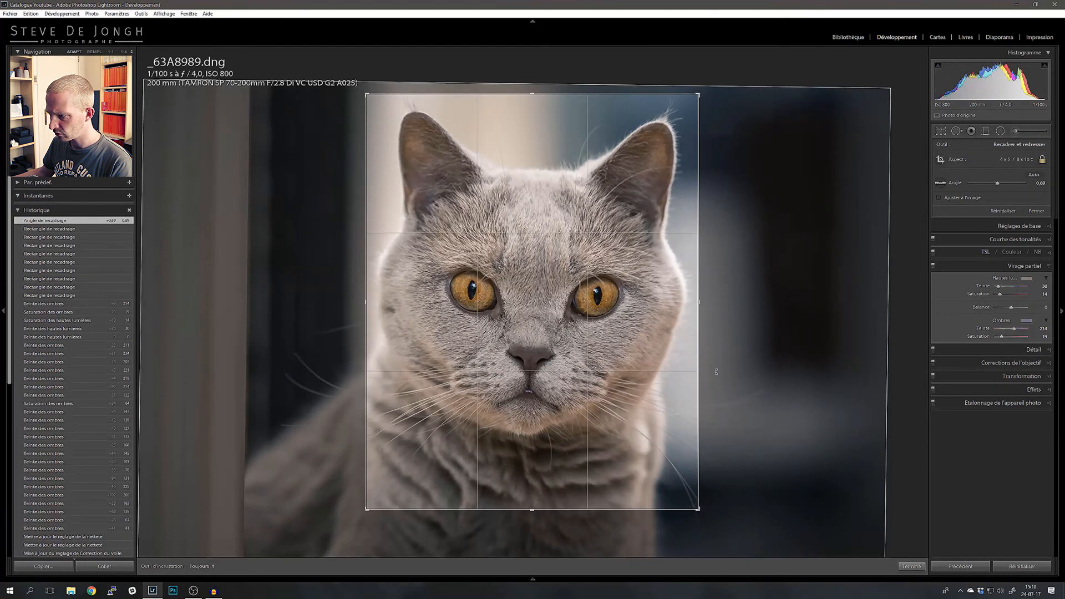
left_click_drag(547, 354, 548, 354)
left_click_drag(532, 510, 532, 527)
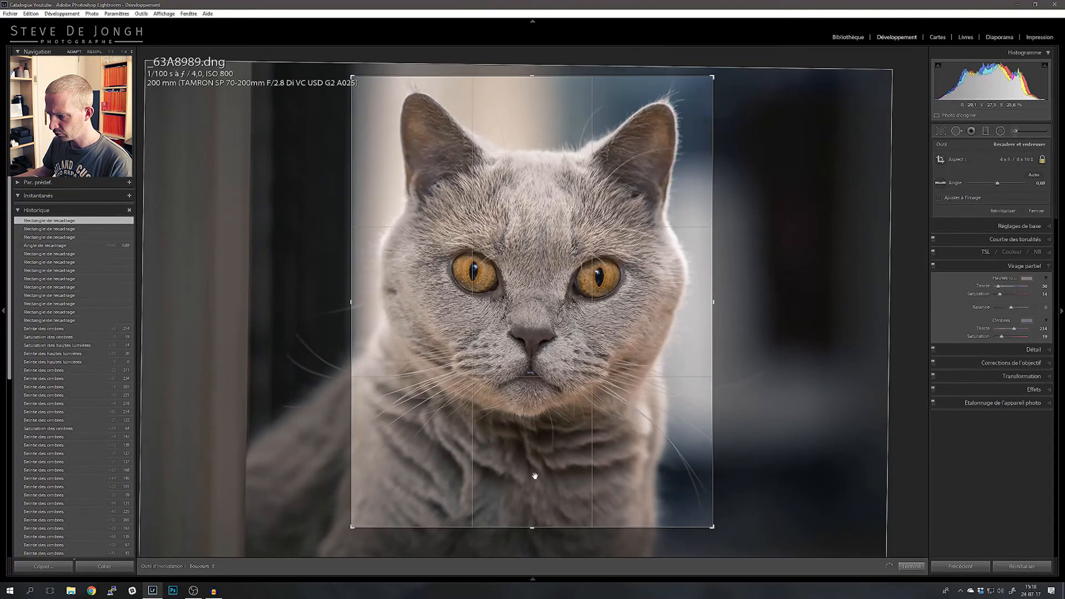
Step: Fine-tune the cat's position within the enlarged crop frame and apply the crop
left_click_drag(540, 378, 539, 376)
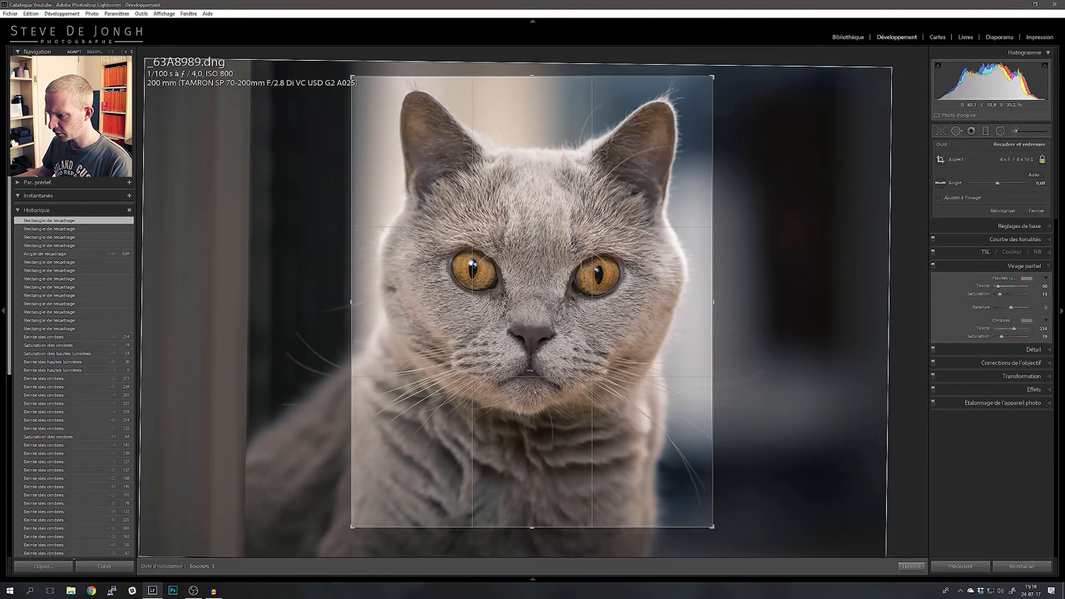
left_click_drag(551, 480, 550, 468)
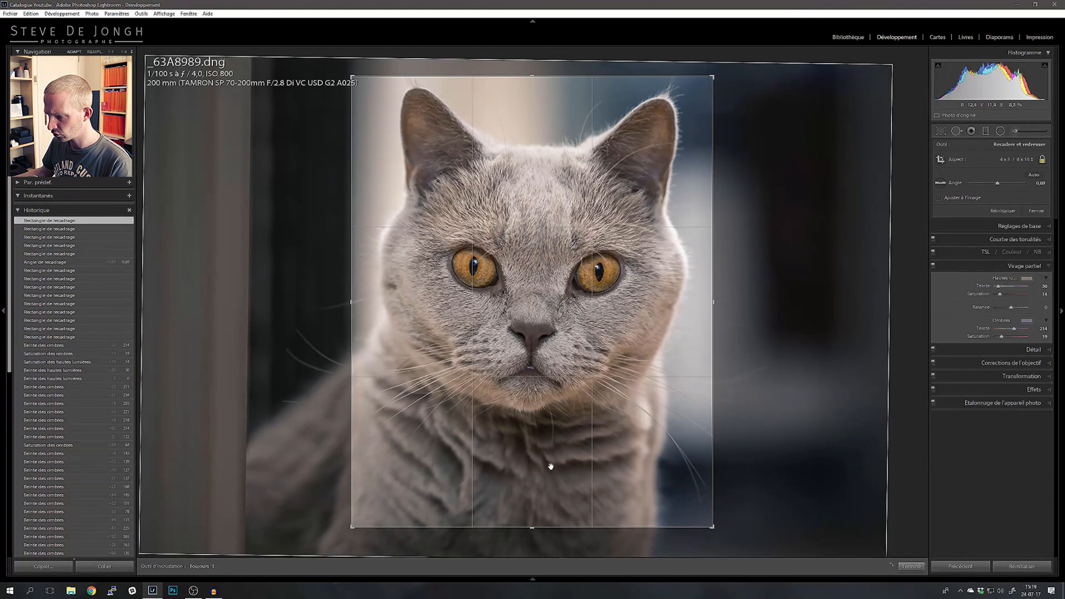
left_click_drag(540, 446, 538, 444)
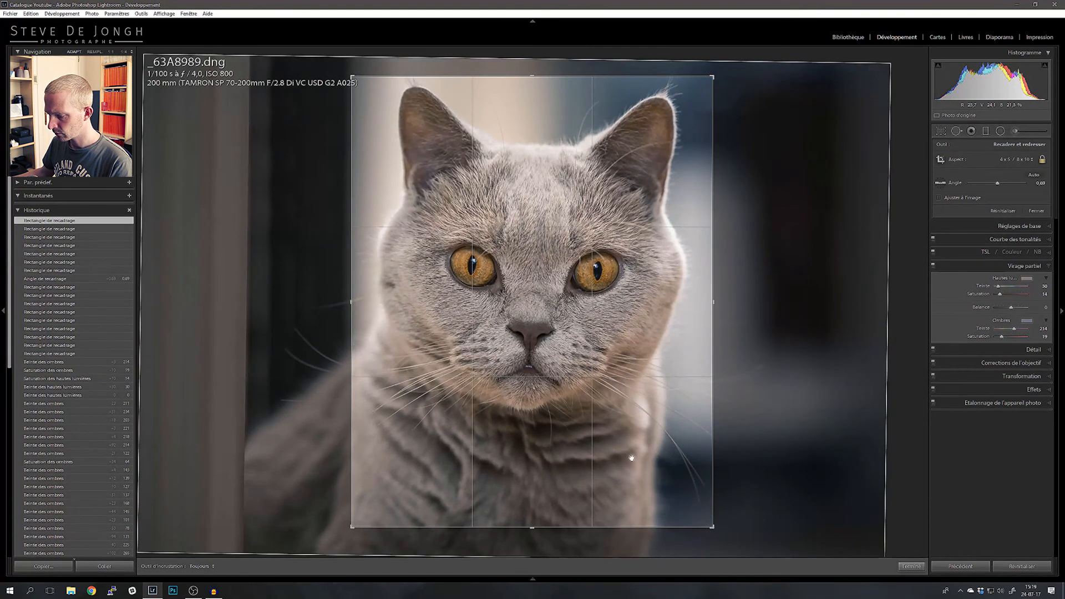
left_click(912, 566)
left_click_drag(526, 330, 528, 330)
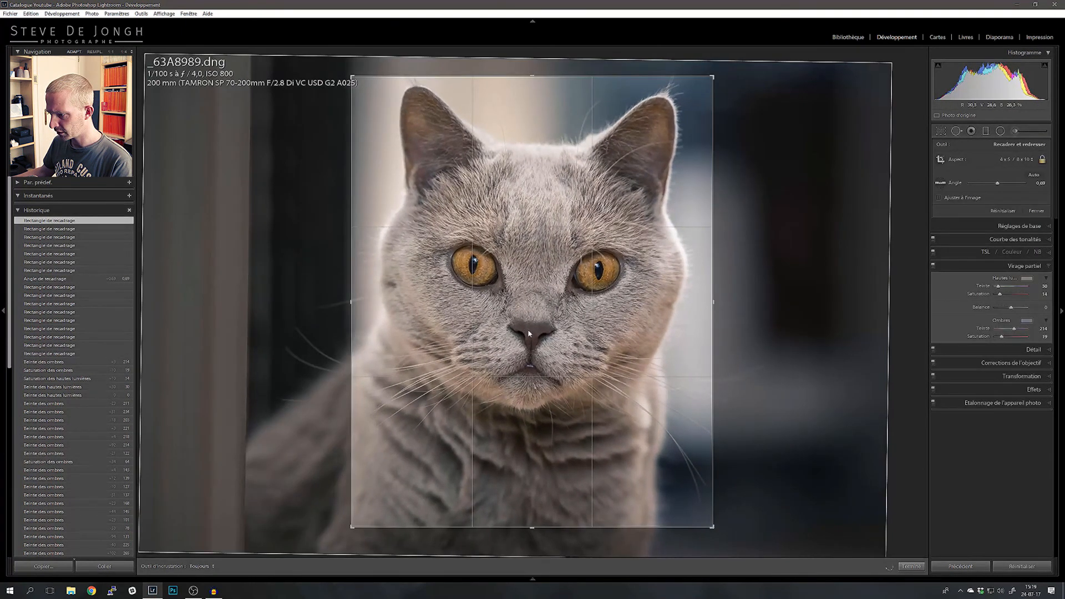
left_click(912, 566)
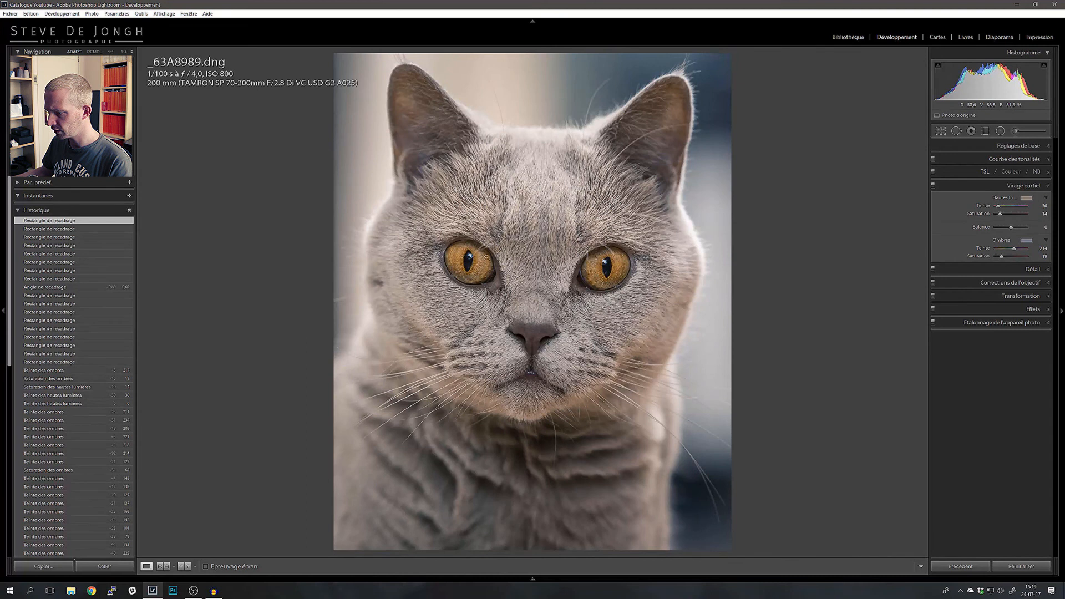
left_click(941, 132)
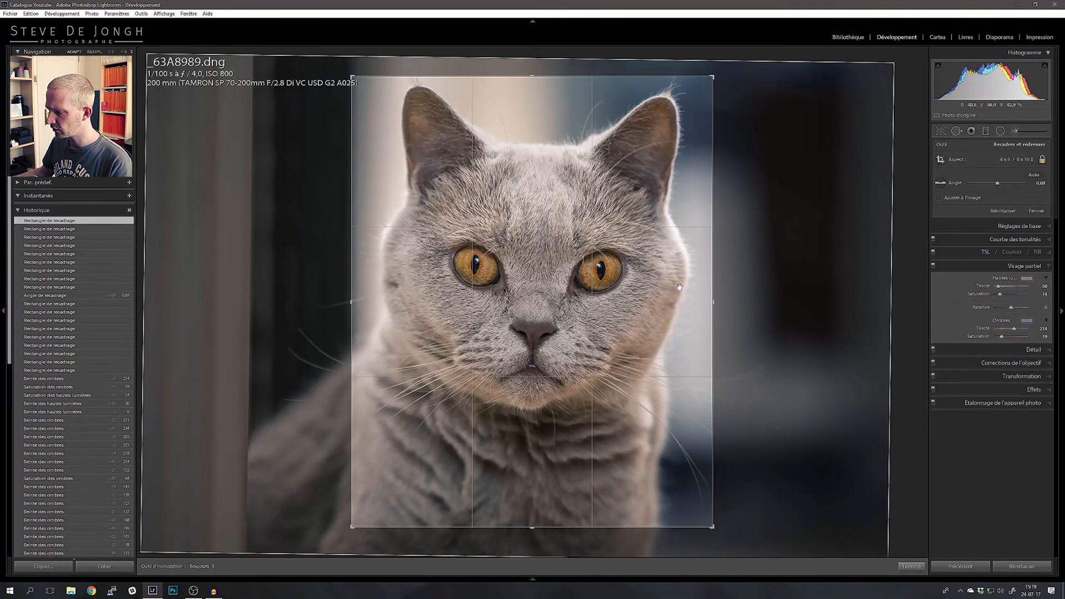
left_click(912, 566)
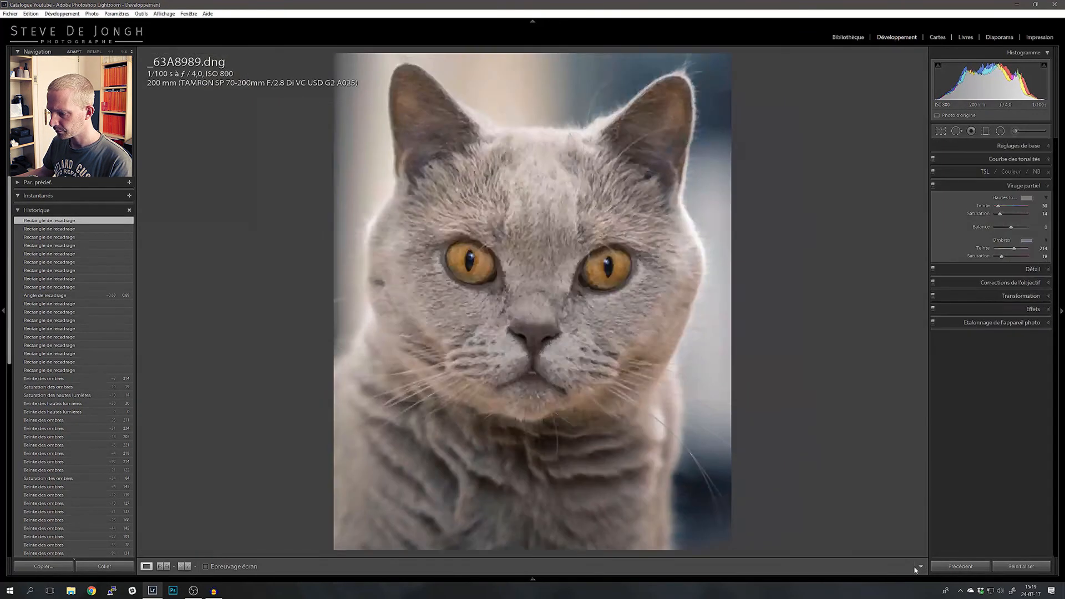
Step: Set the photo's sharpening amount to 49 in the detail settings, inspecting the eyes, nose and fur at close range
left_click(1034, 272)
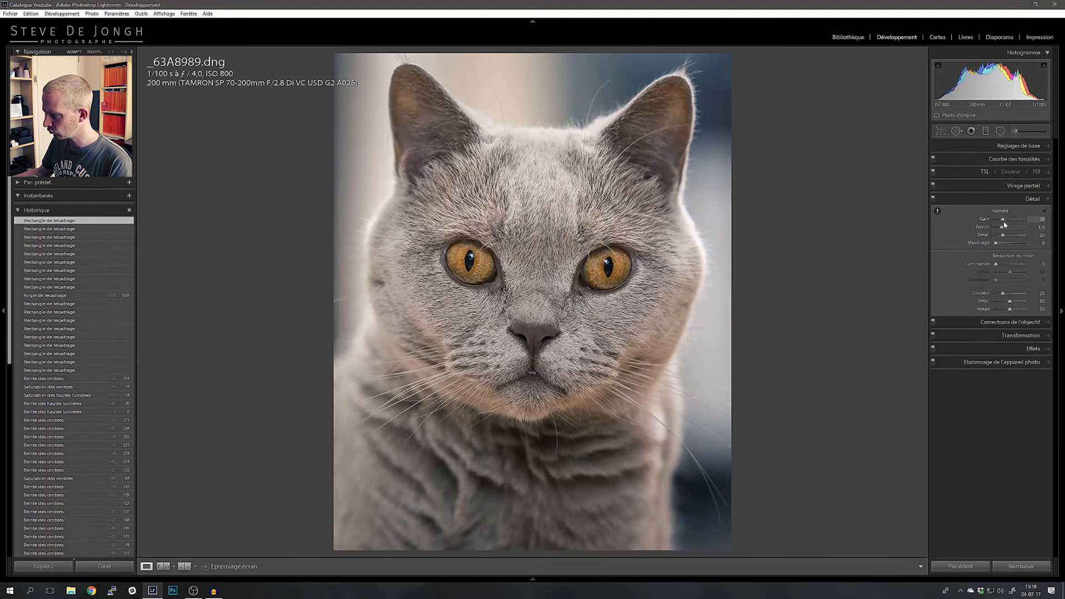
left_click(522, 275)
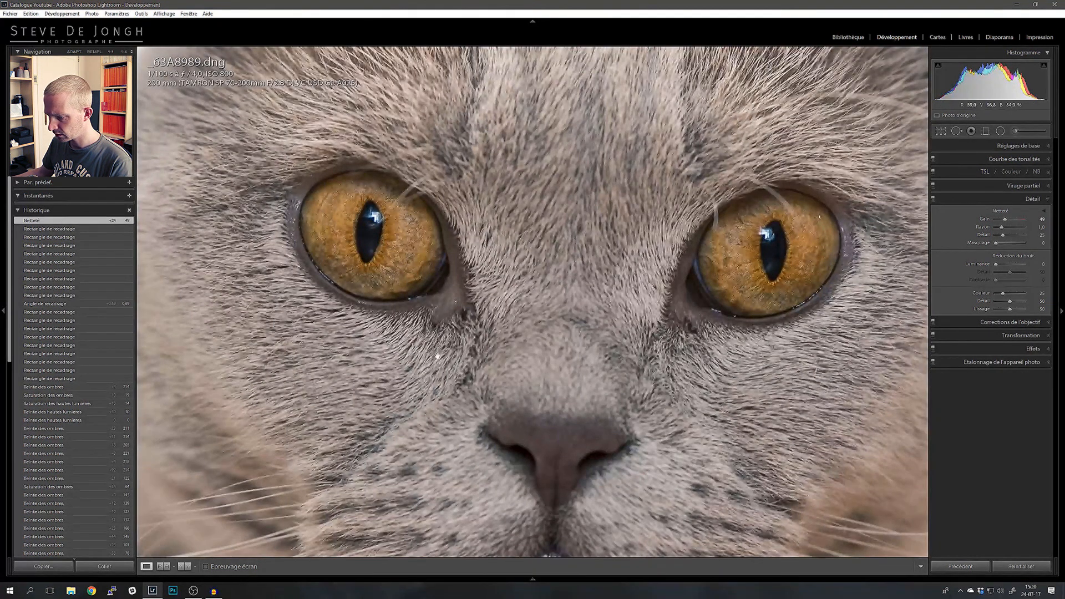
left_click_drag(434, 373, 457, 308)
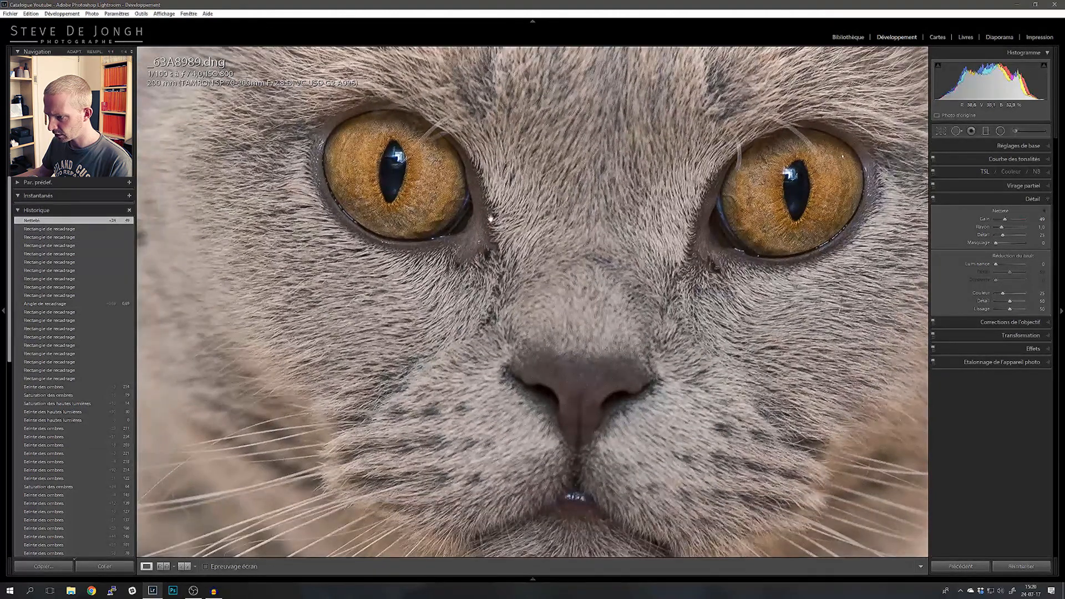
left_click_drag(586, 360, 549, 253)
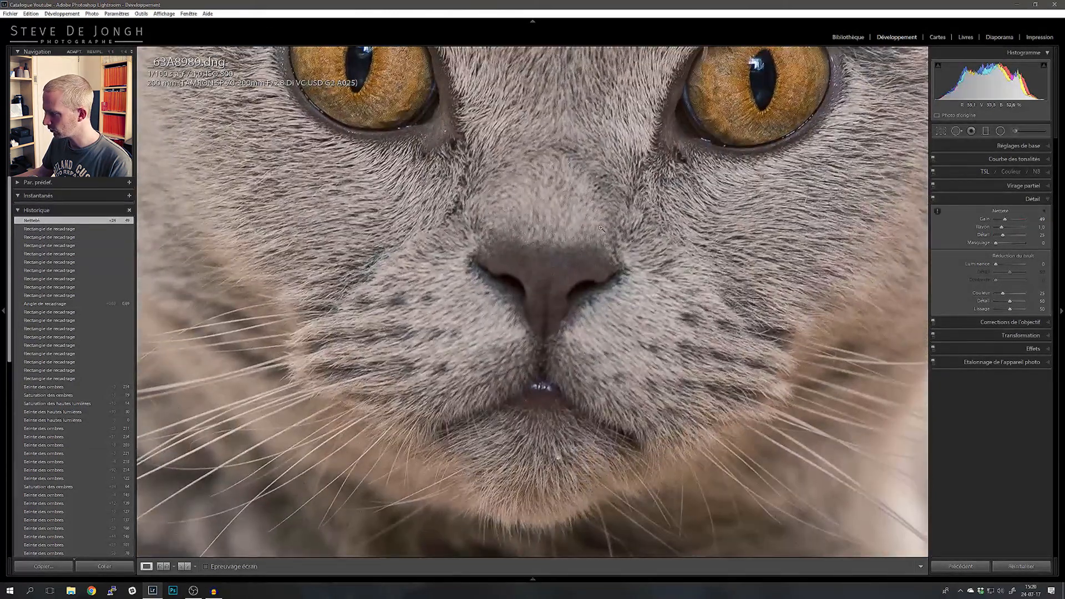
left_click(601, 228)
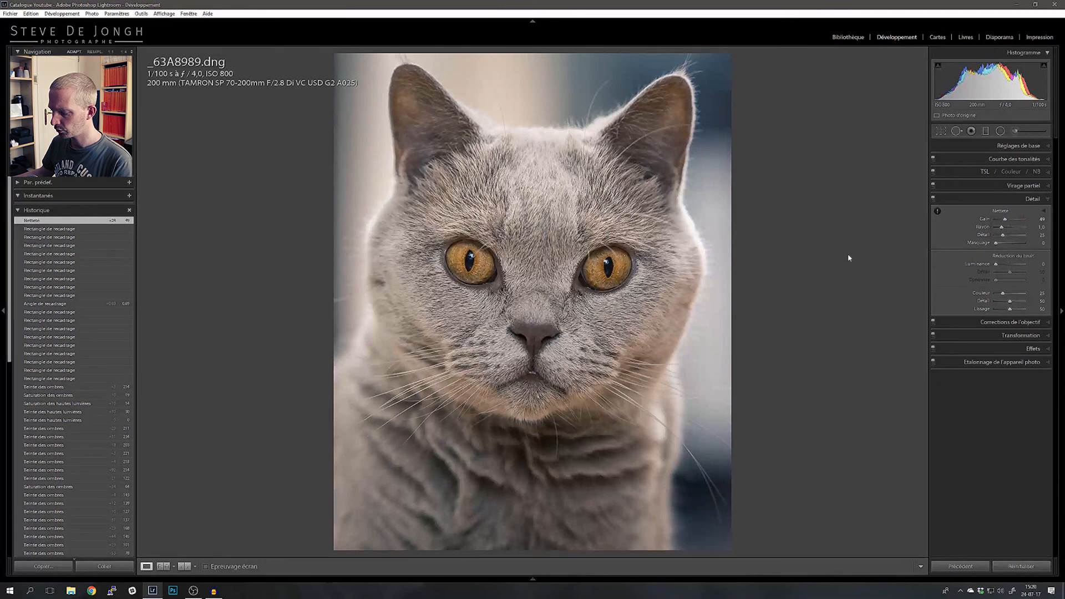